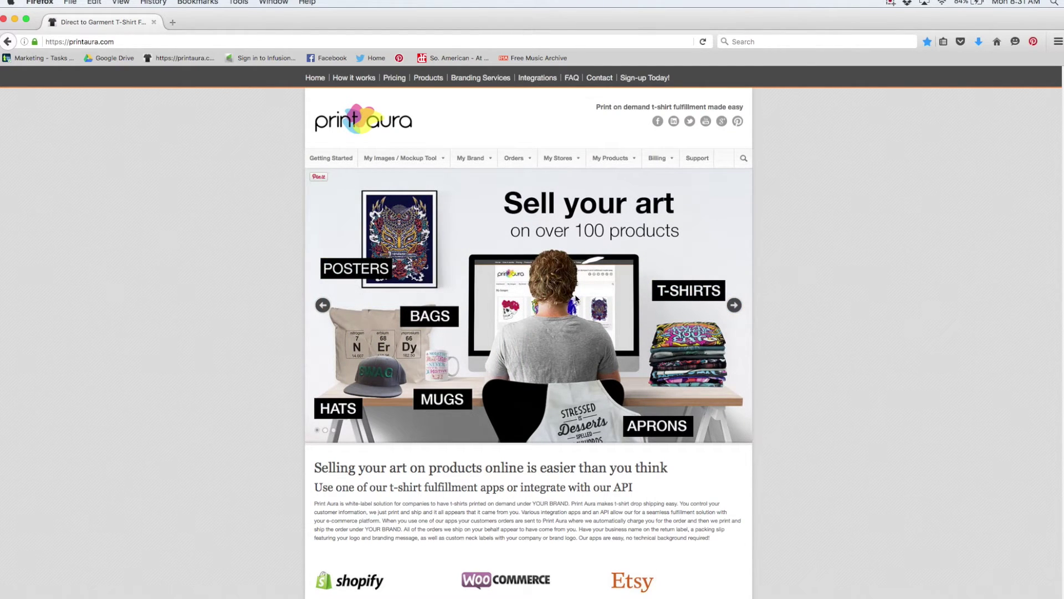
Go to the Mockup Tool page through the 'My Images / Mockup Tool' menu
mouse_move(422, 161)
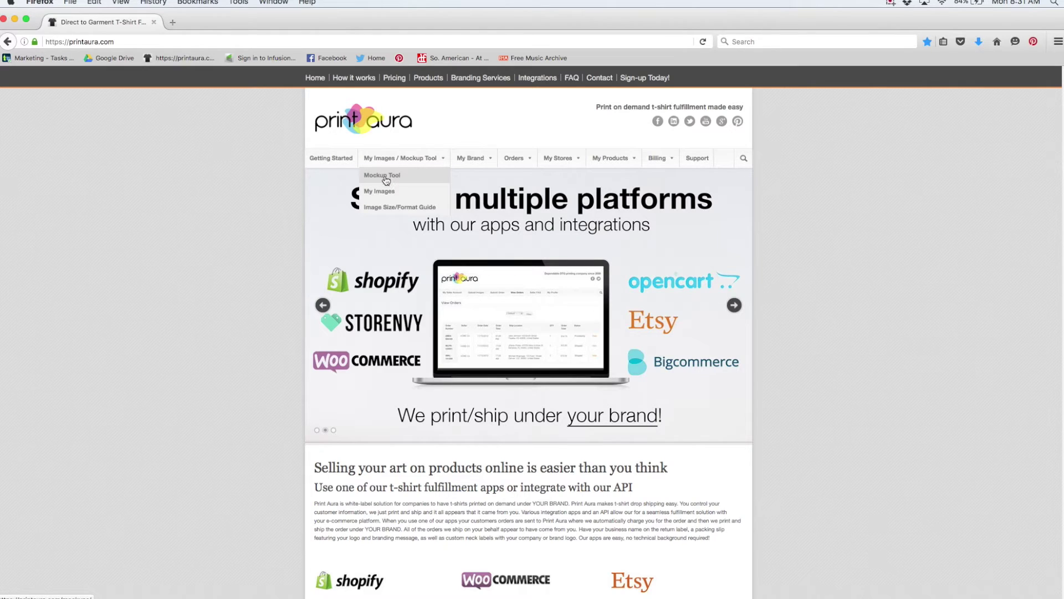
click(385, 180)
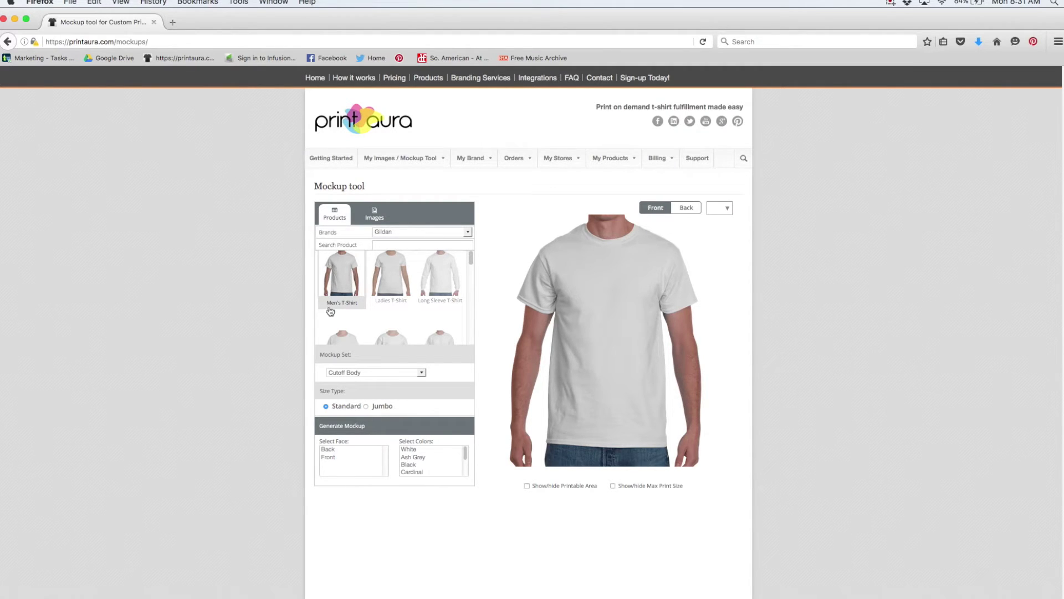
Look over the Images tab's upload options, then go back to the Products tab
click(375, 215)
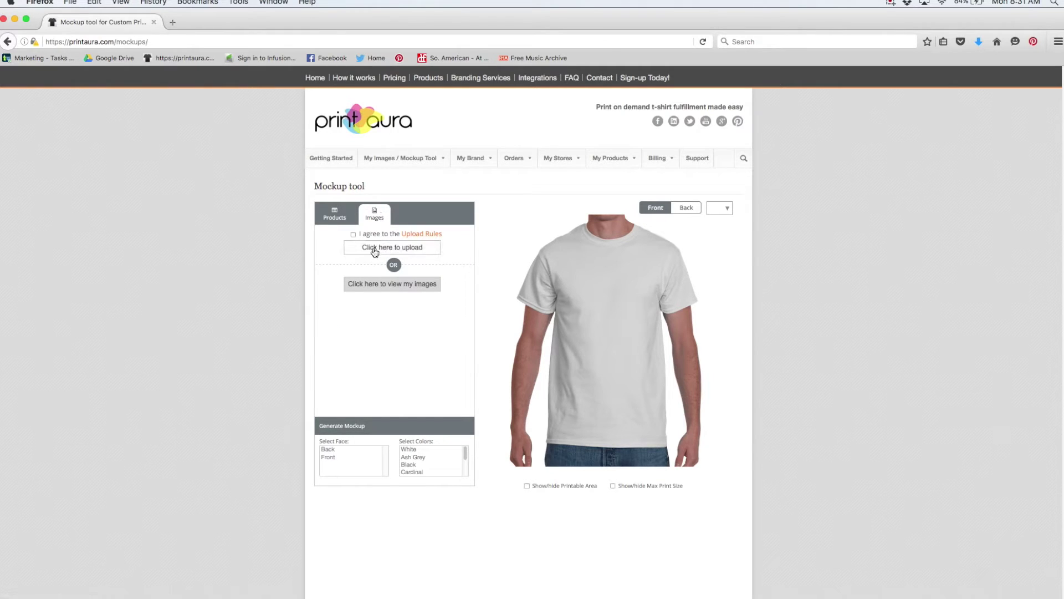
click(370, 246)
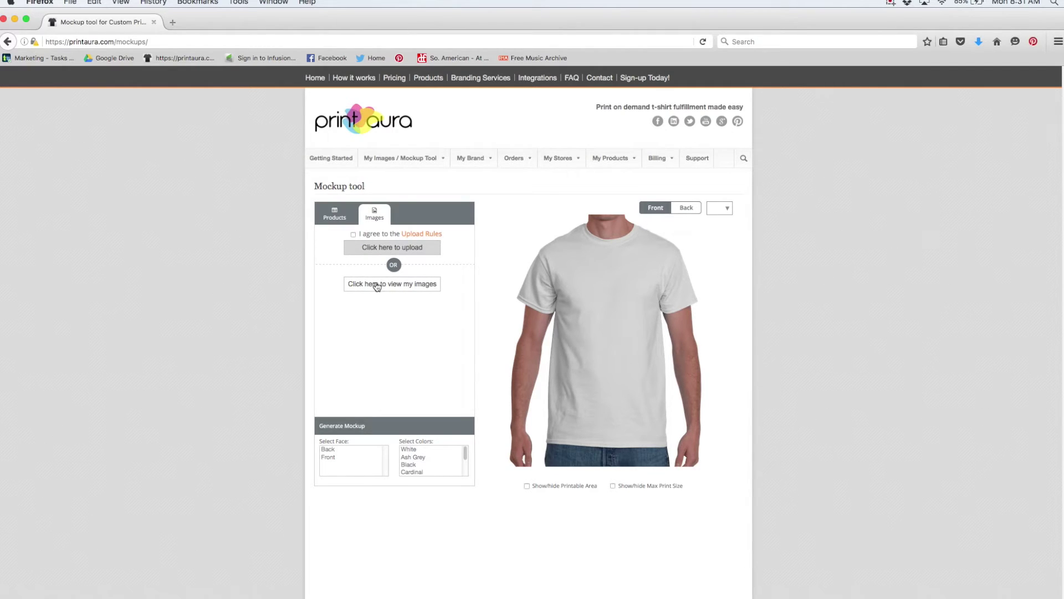
click(346, 219)
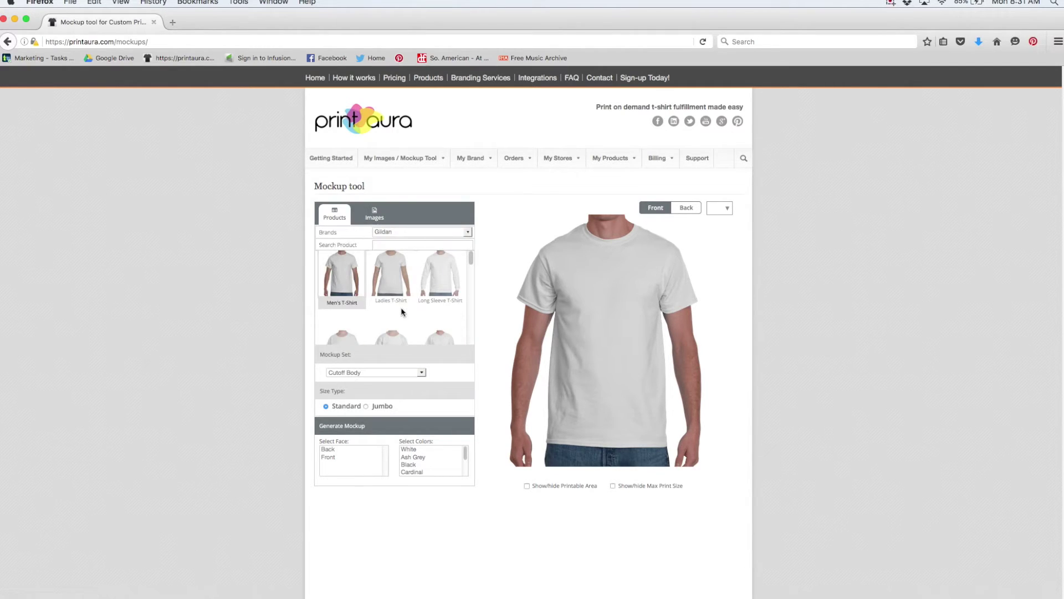
click(377, 373)
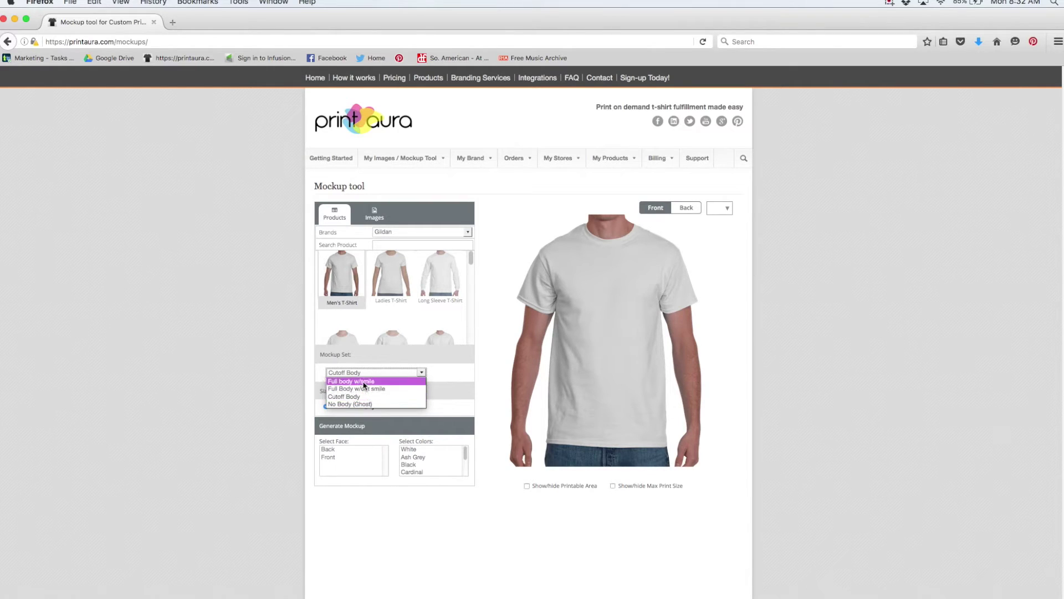
click(364, 382)
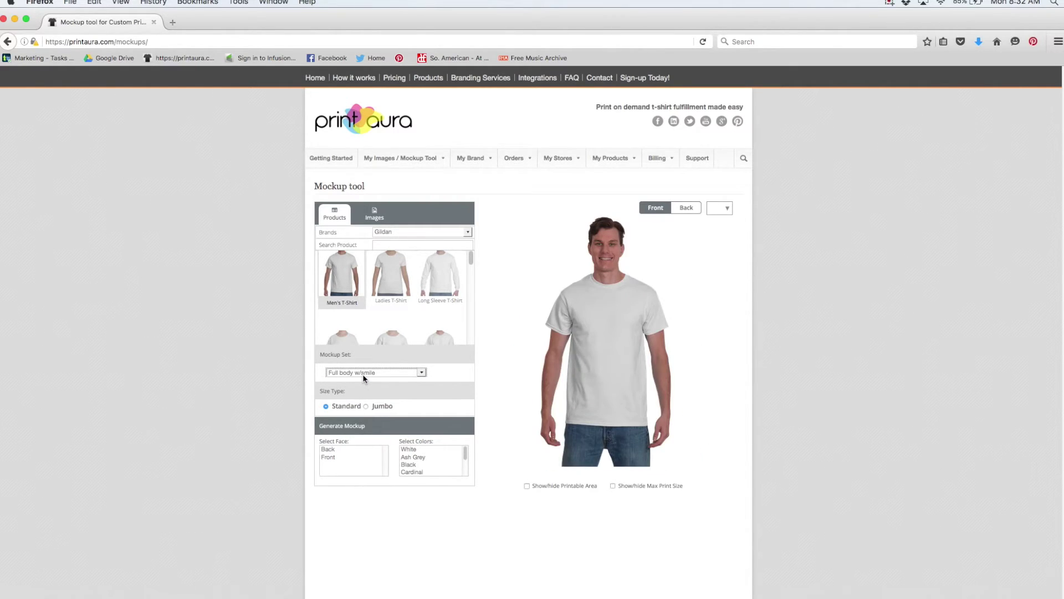
click(363, 373)
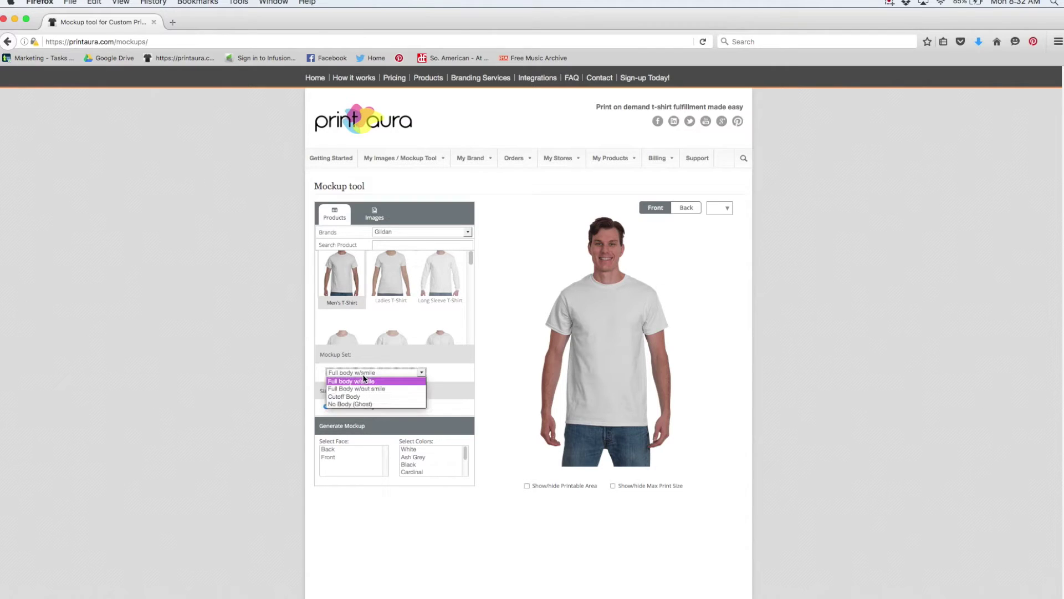
click(366, 390)
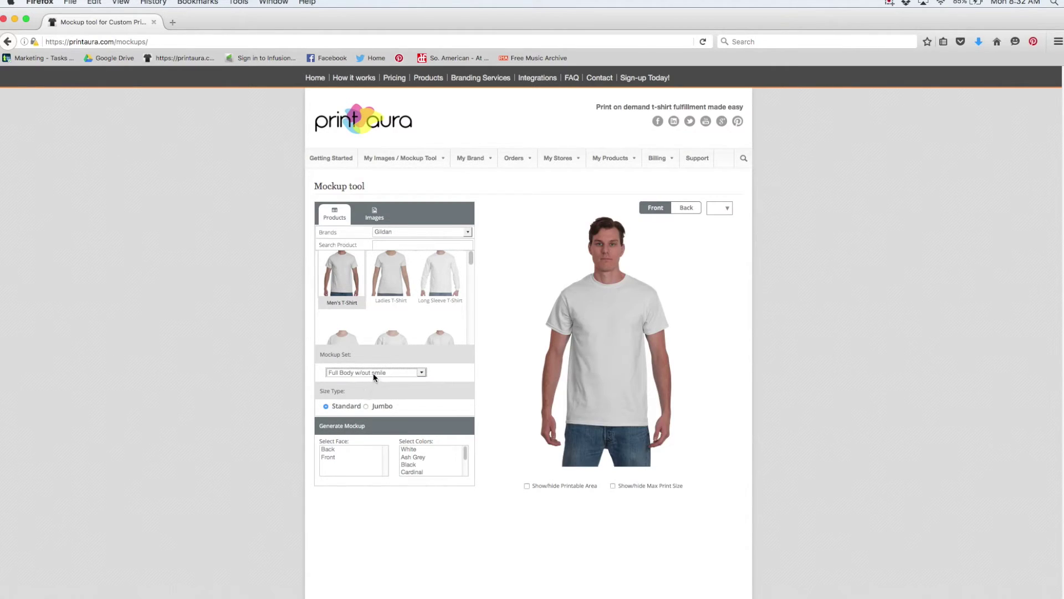
click(373, 374)
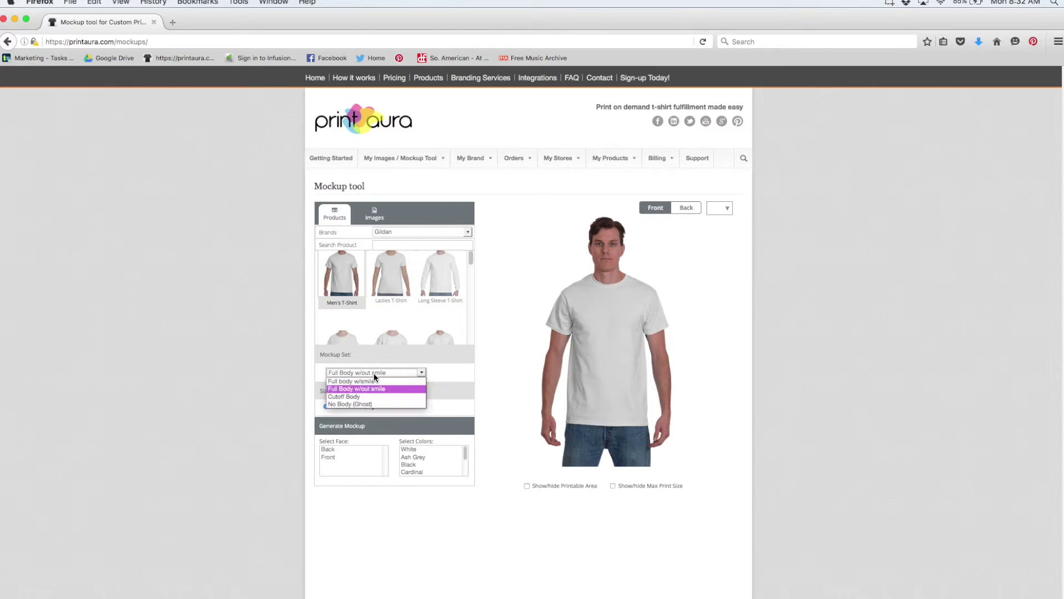
click(371, 405)
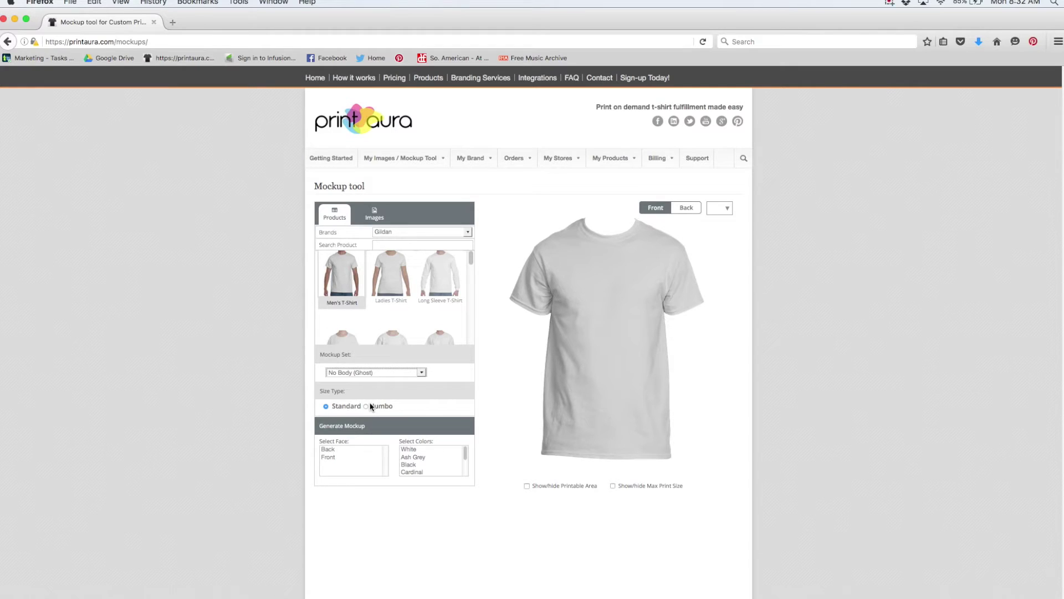
click(379, 373)
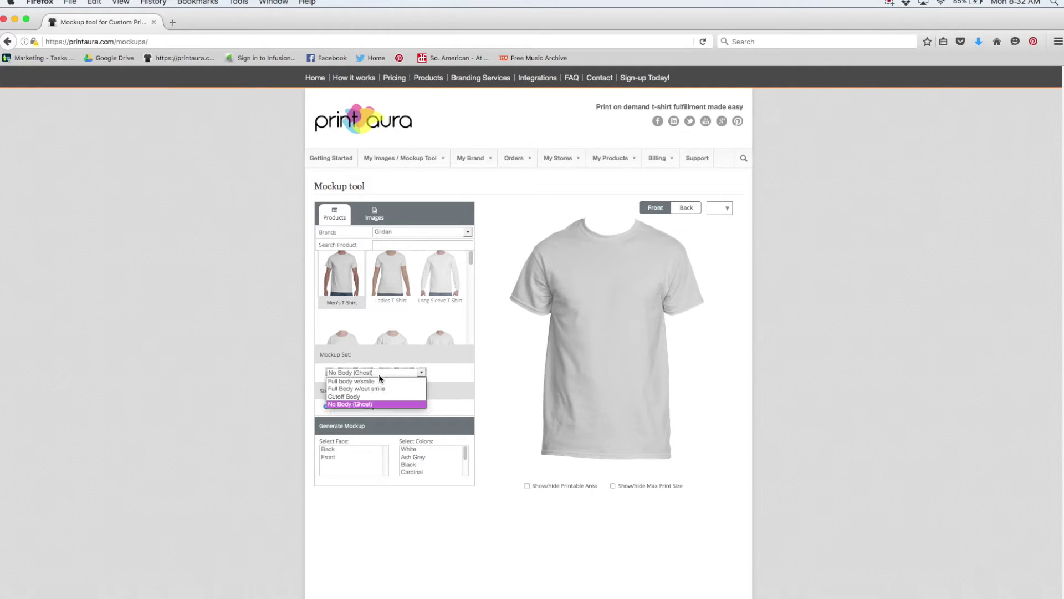
click(376, 397)
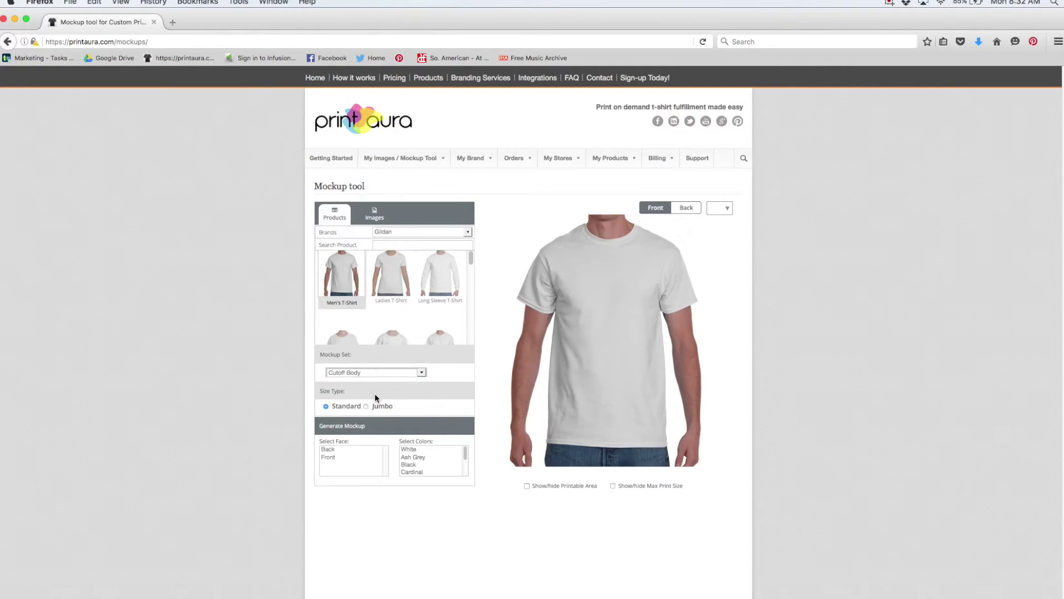
Check the back view, then set the front-view shirt colour to pink Heliconia
click(683, 213)
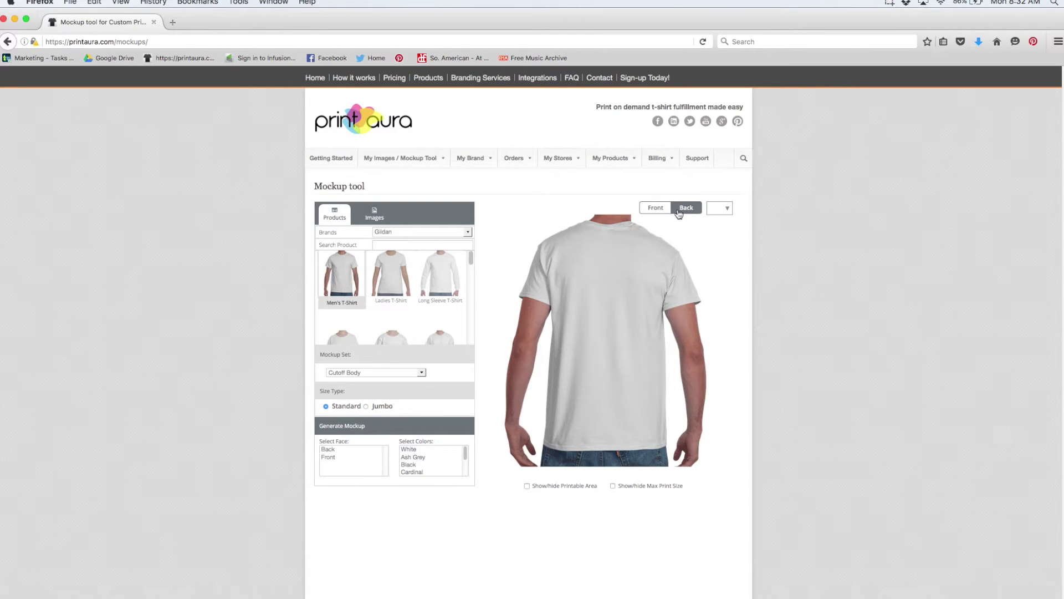
click(653, 210)
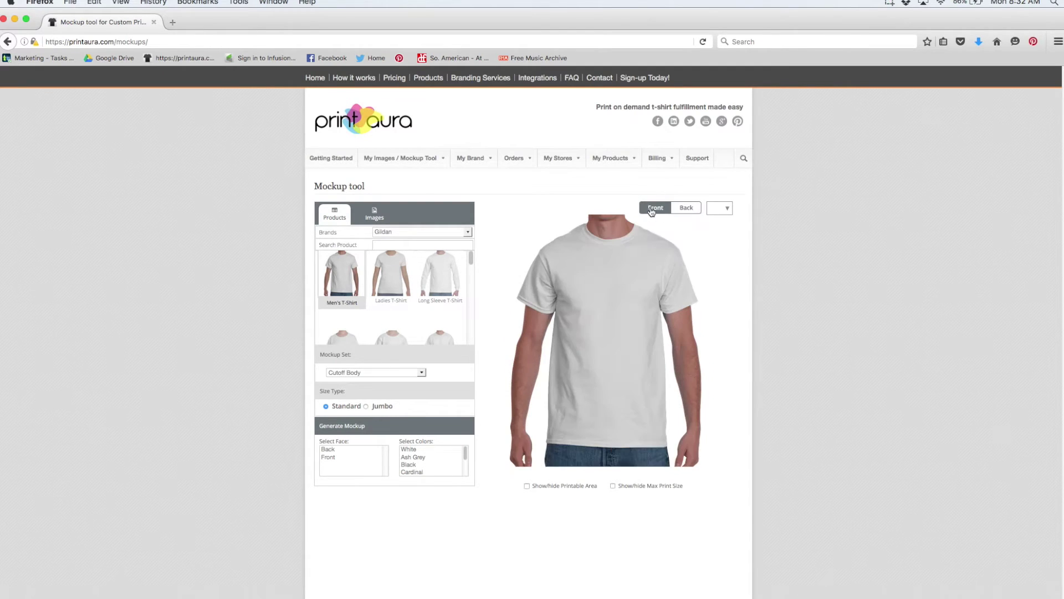
click(728, 208)
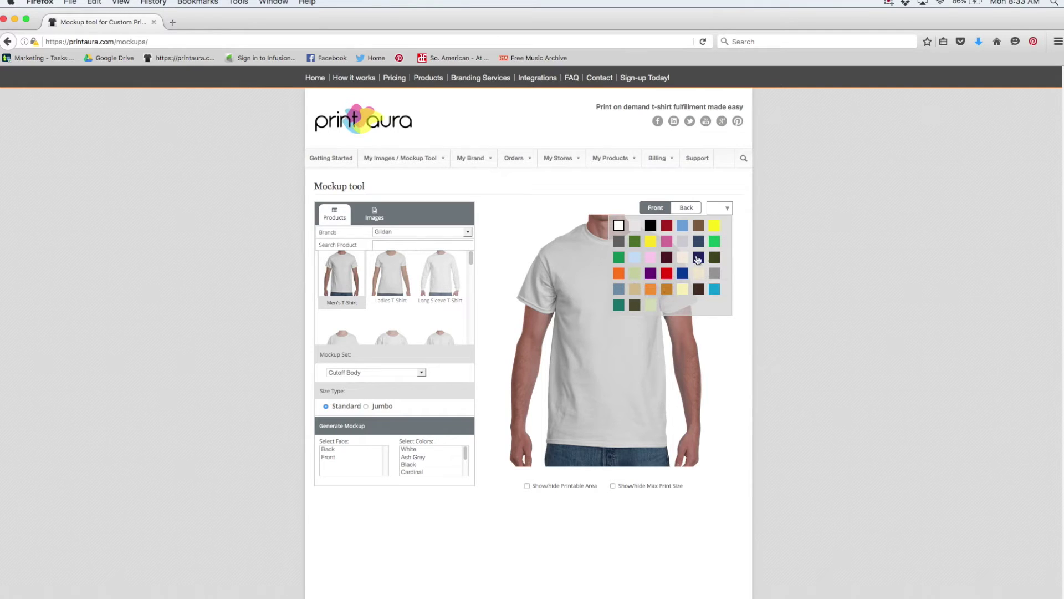
click(666, 240)
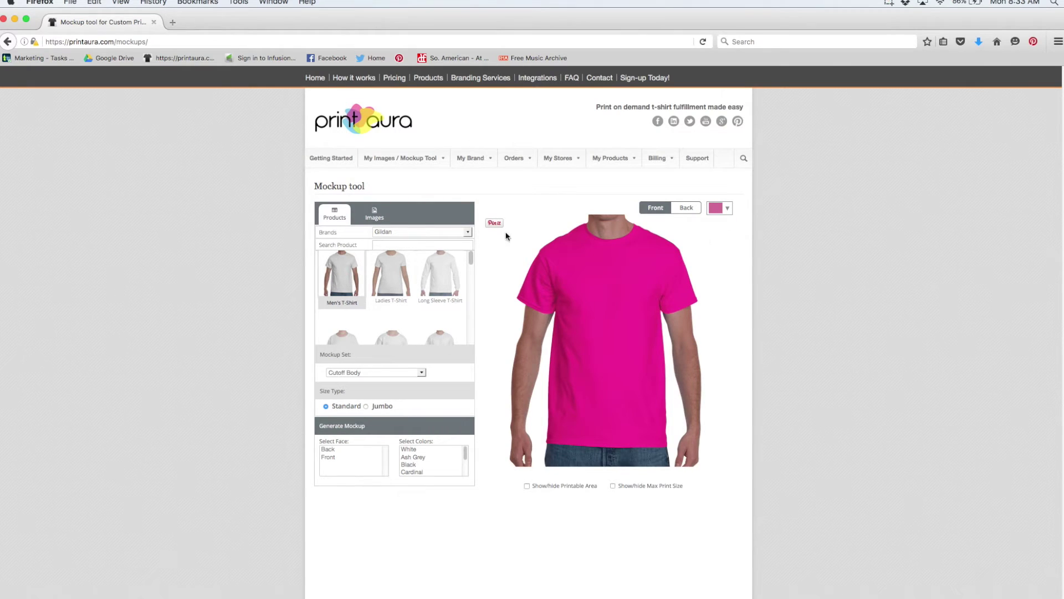
Switch the brand to Next Level and select the Ladies Sporty V-Neck, accepting the notice
click(381, 231)
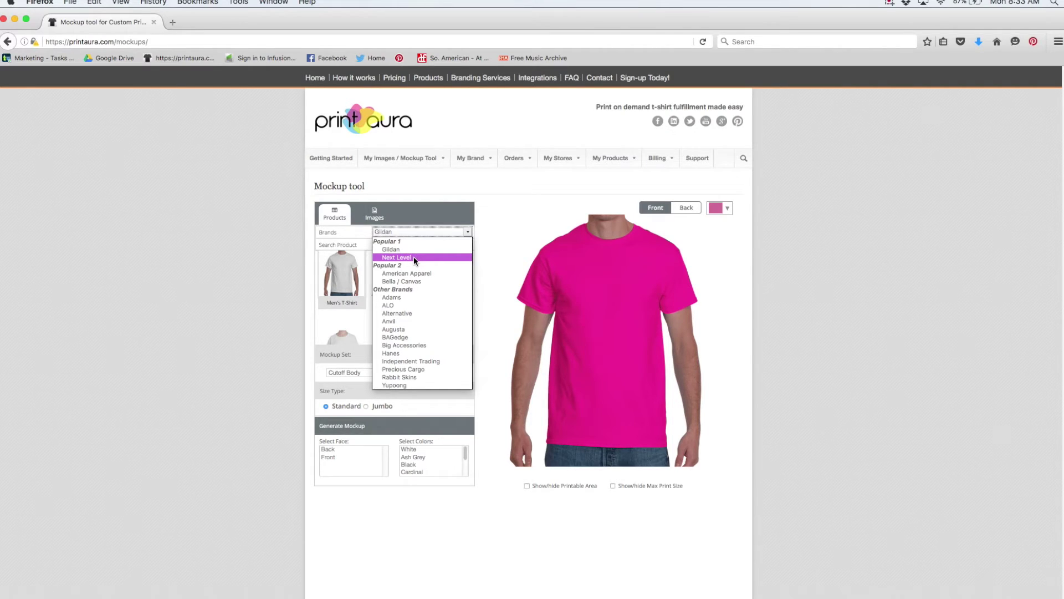
click(399, 257)
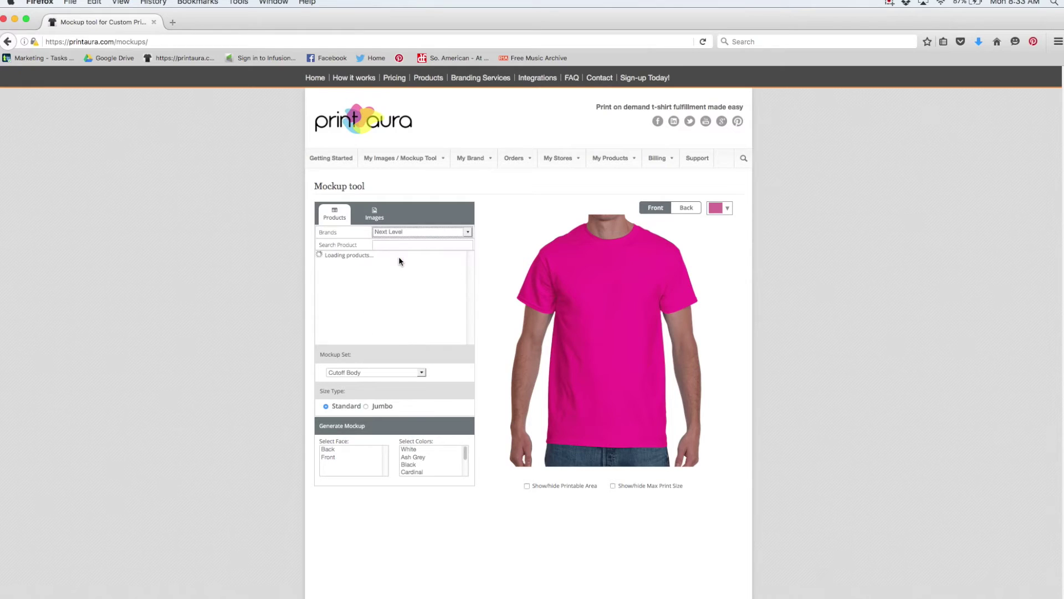
scroll(386, 301, down, 3)
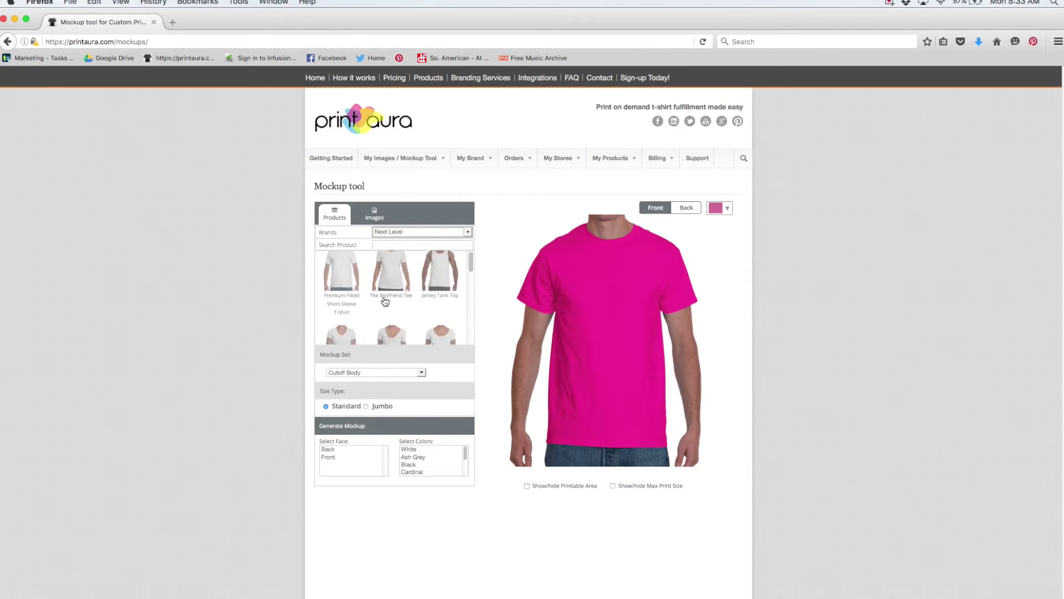
scroll(385, 301, down, 1)
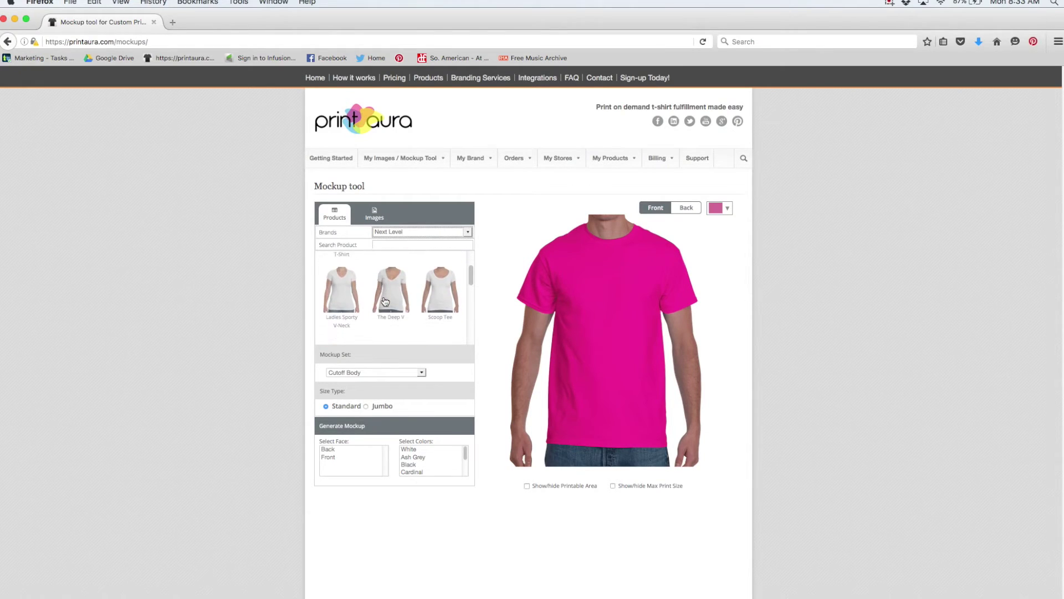
click(341, 295)
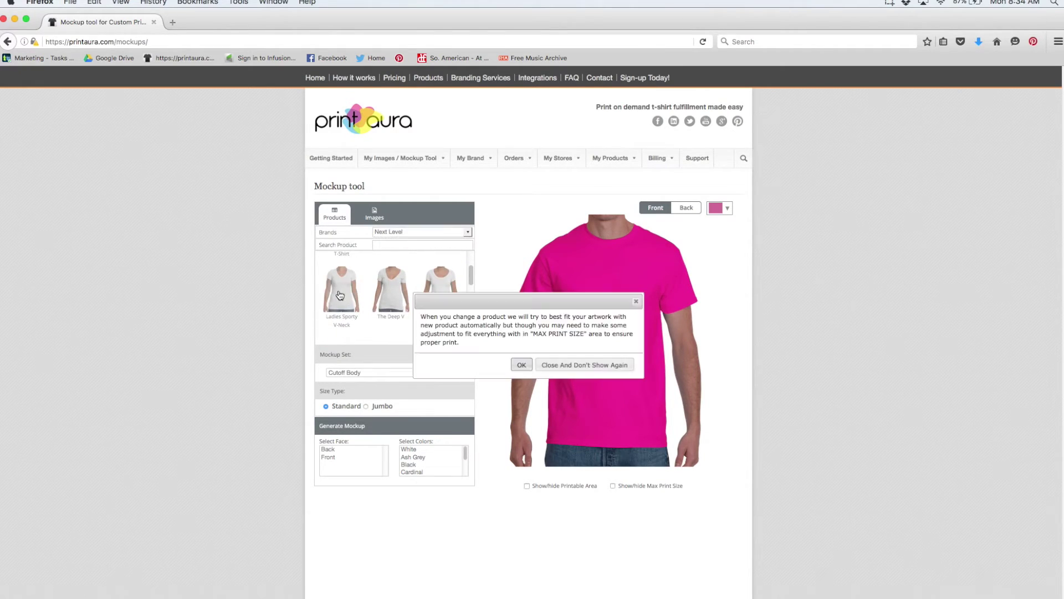
click(521, 365)
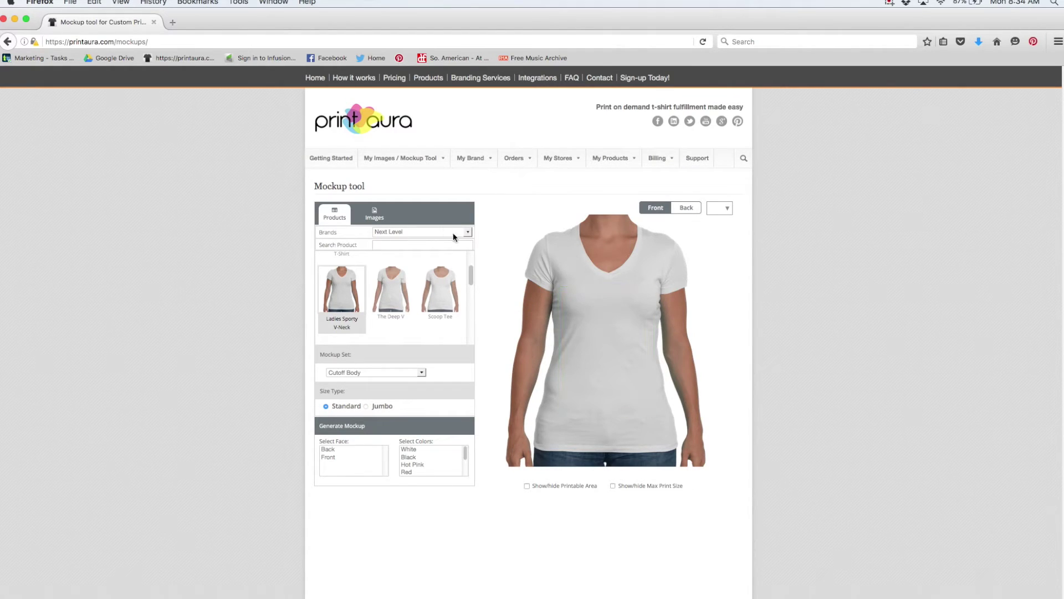
On the Images tab, agree to the Upload Rules and start a design upload
click(373, 219)
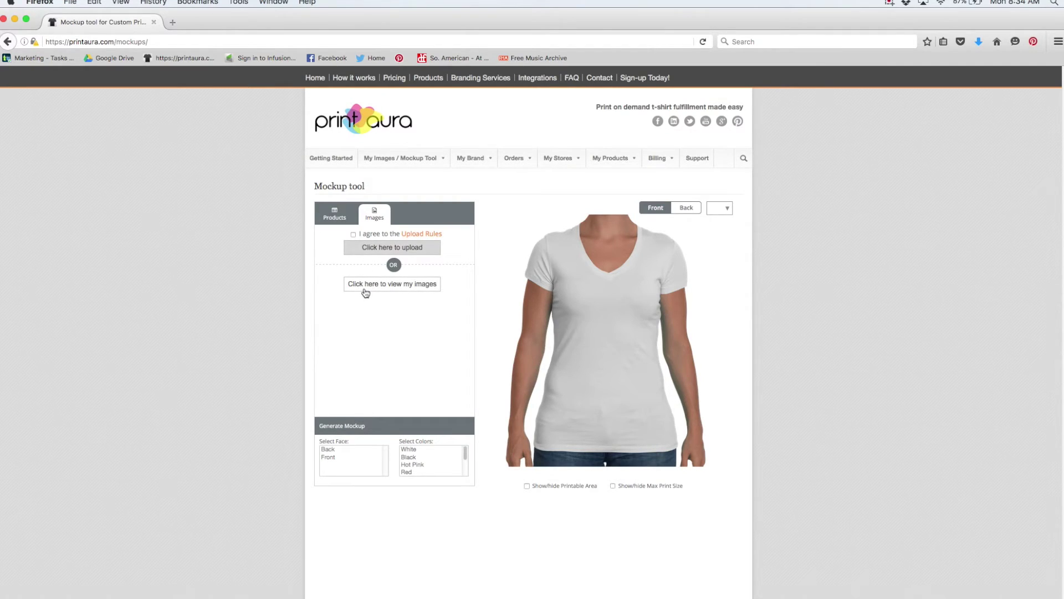
click(353, 234)
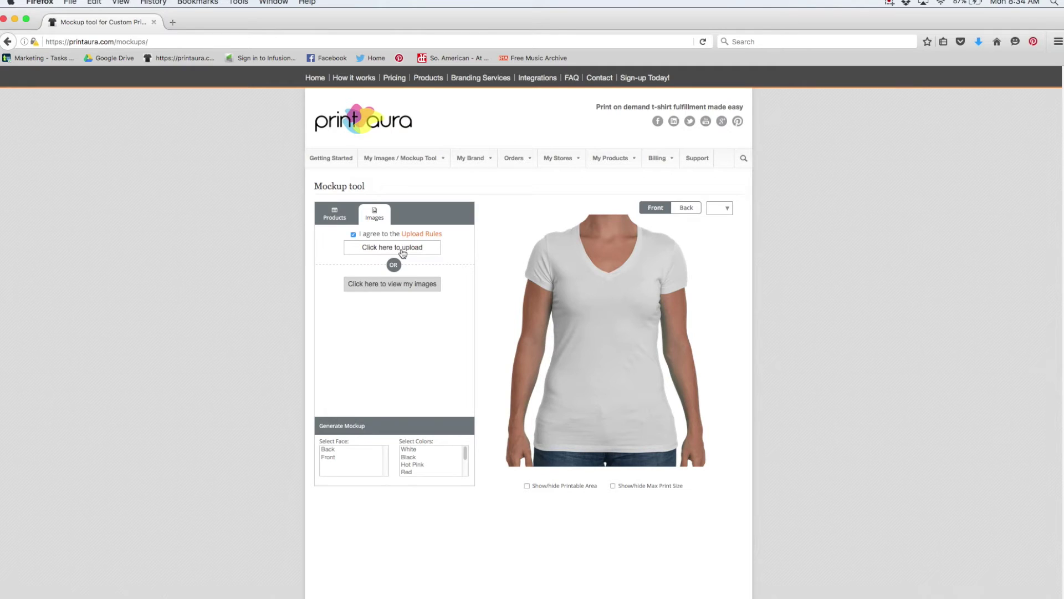
click(402, 253)
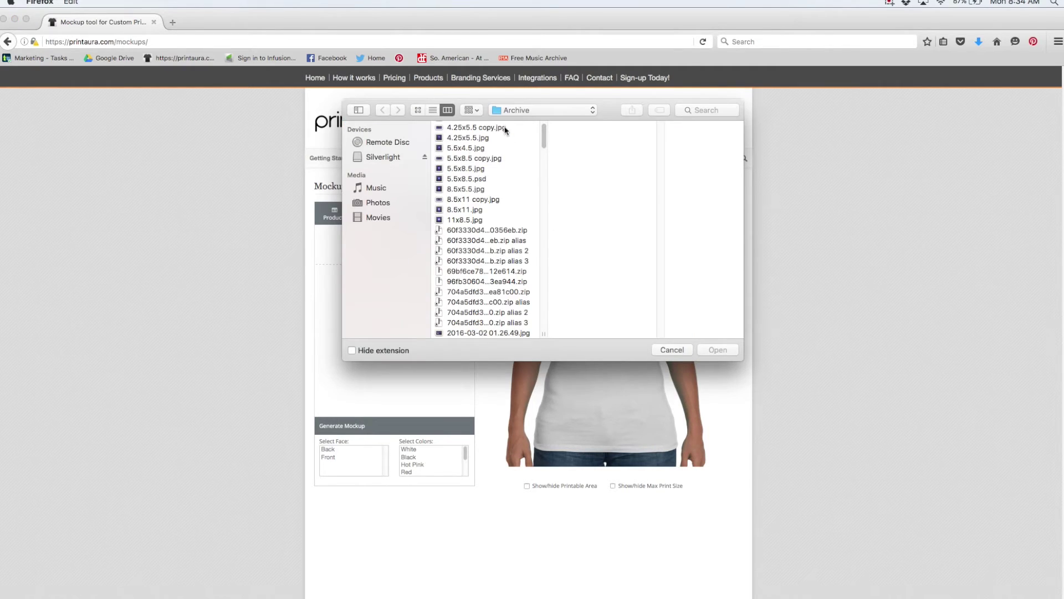
Try uploading Desktop printaura_d.jpg, cancel at the 72 DPI warning, and open saved images
click(530, 109)
click(523, 121)
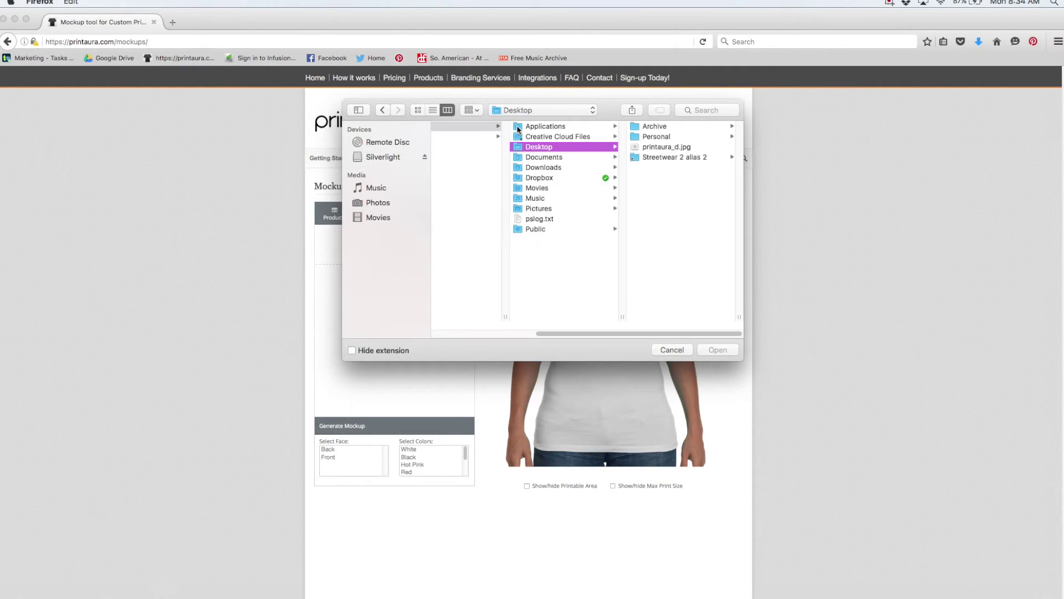
click(671, 147)
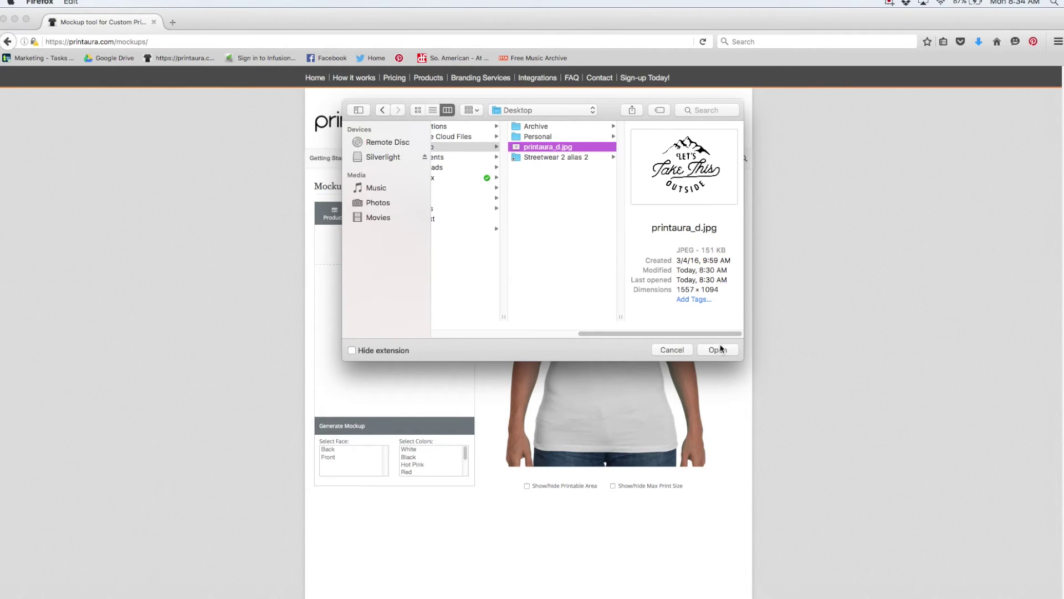
click(719, 349)
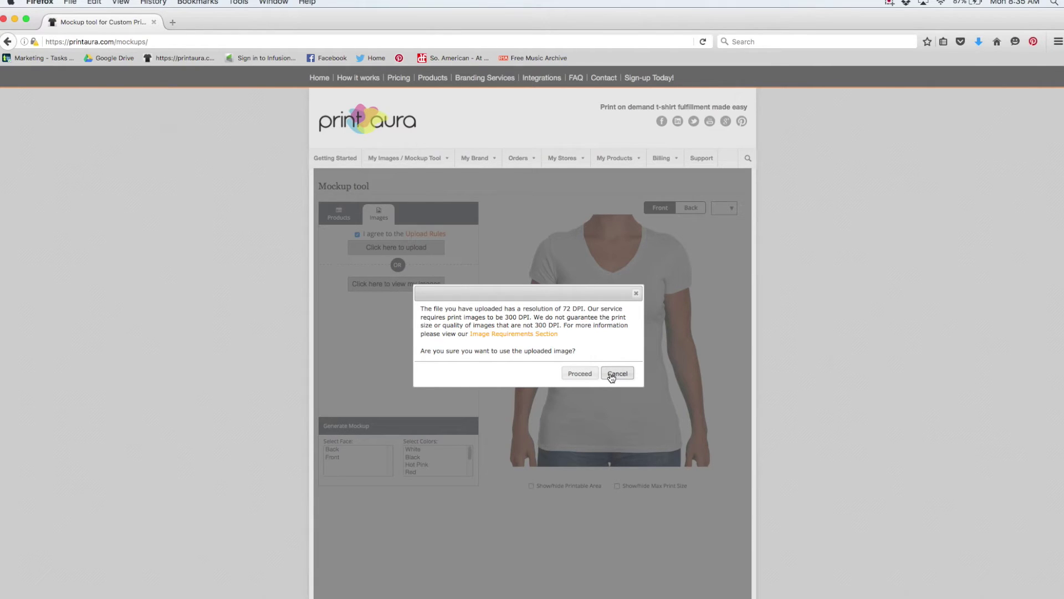
click(614, 374)
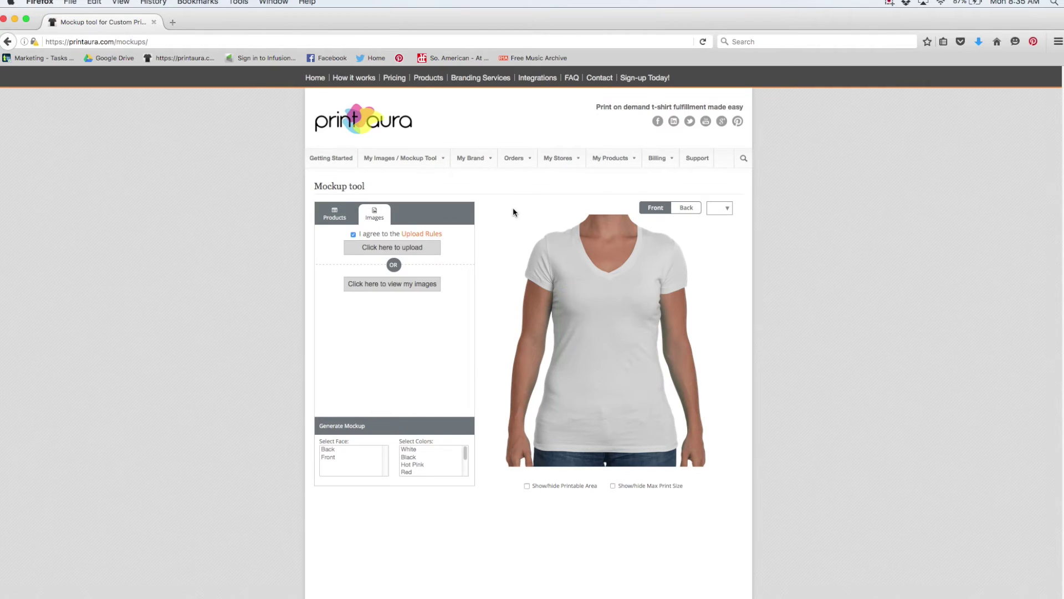
click(419, 283)
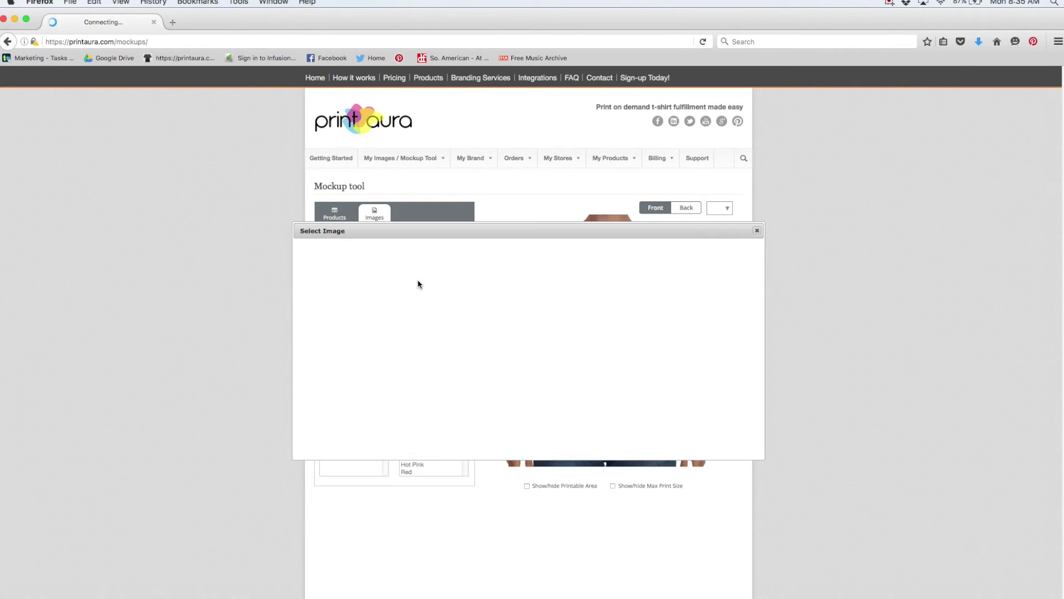
Select the saved backpacks_switchbacks image for the white V-neck's front
scroll(539, 274, down, 4)
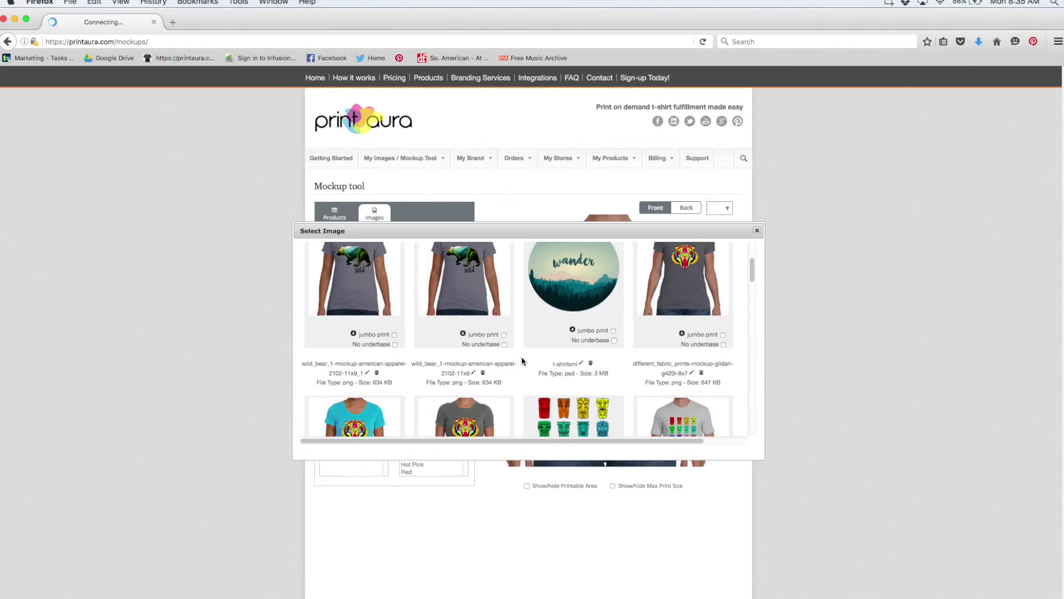
scroll(521, 361, down, 8)
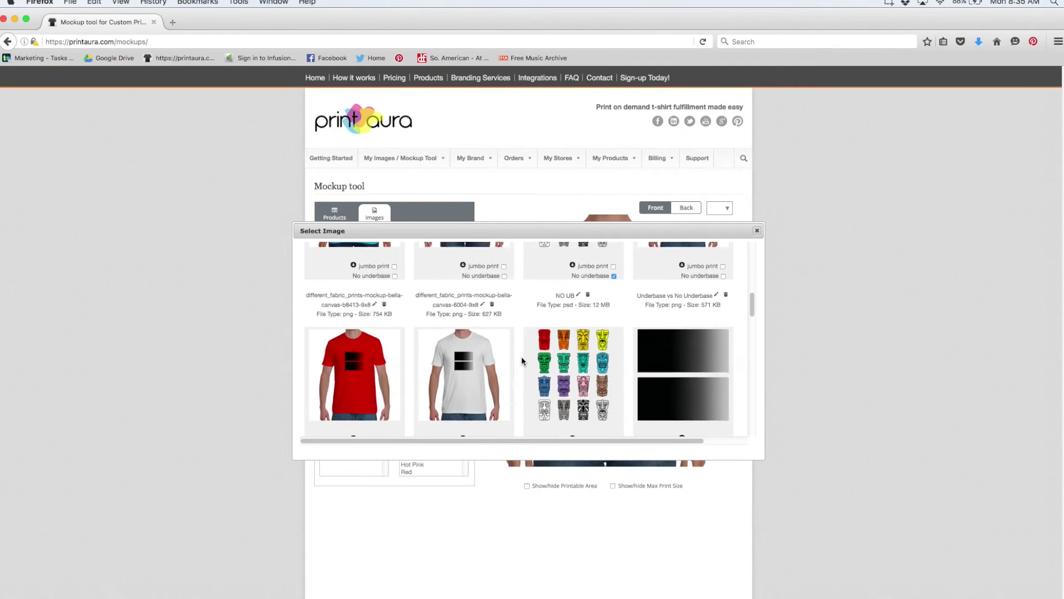
scroll(521, 361, down, 8)
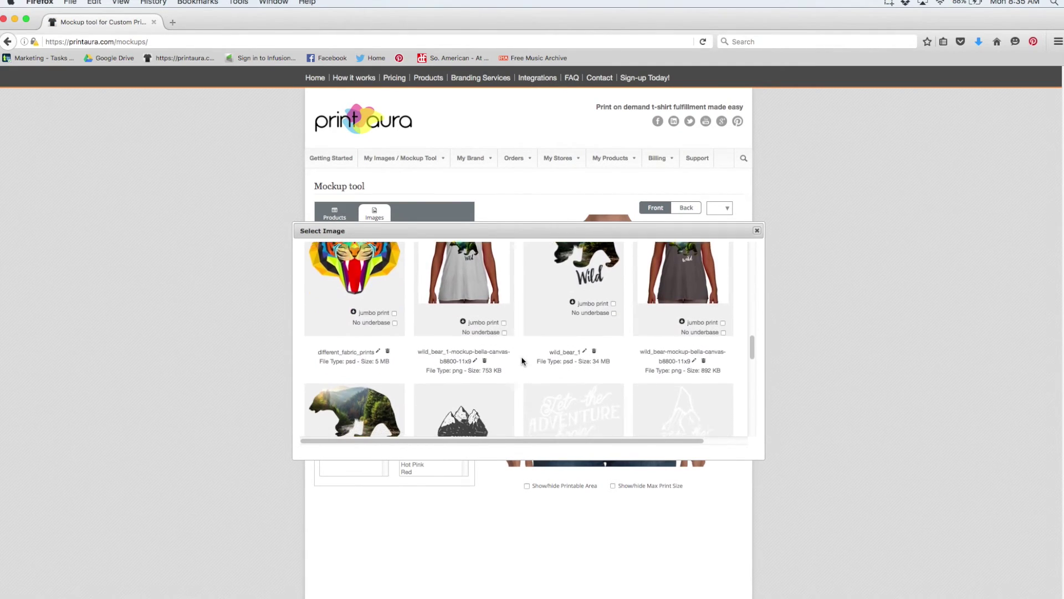
scroll(522, 360, down, 5)
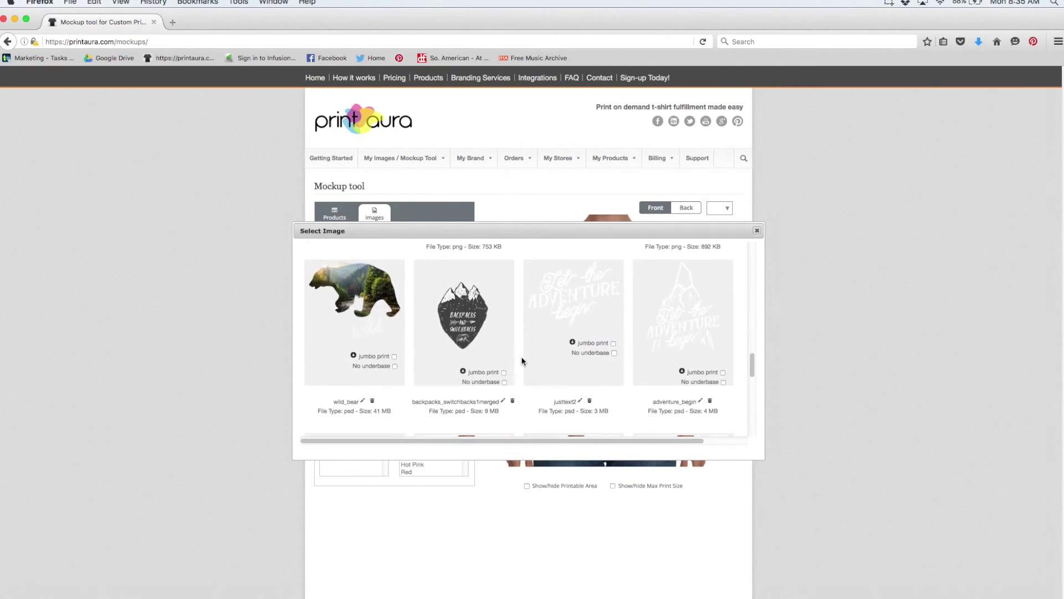
scroll(521, 361, down, 1)
click(360, 318)
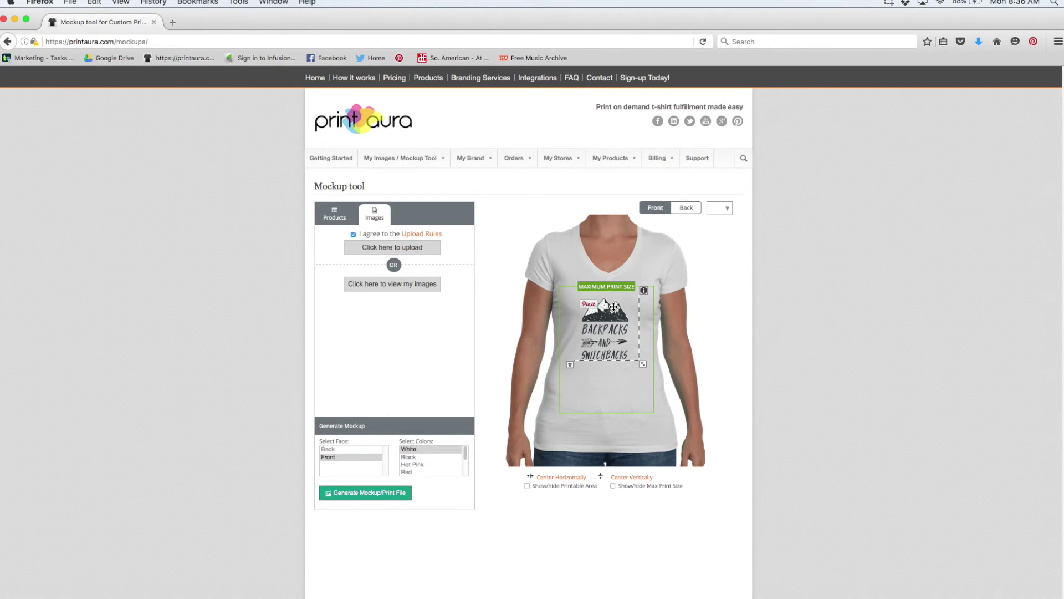
Centre the design horizontally and vertically, then drag it to the top of the print area
drag(604, 313, 609, 311)
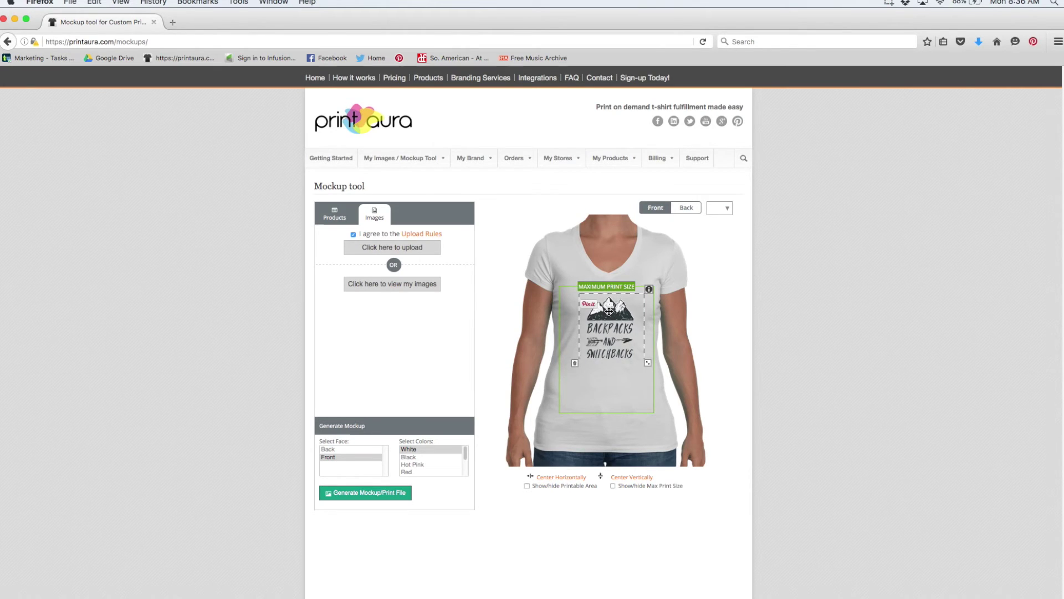
click(554, 480)
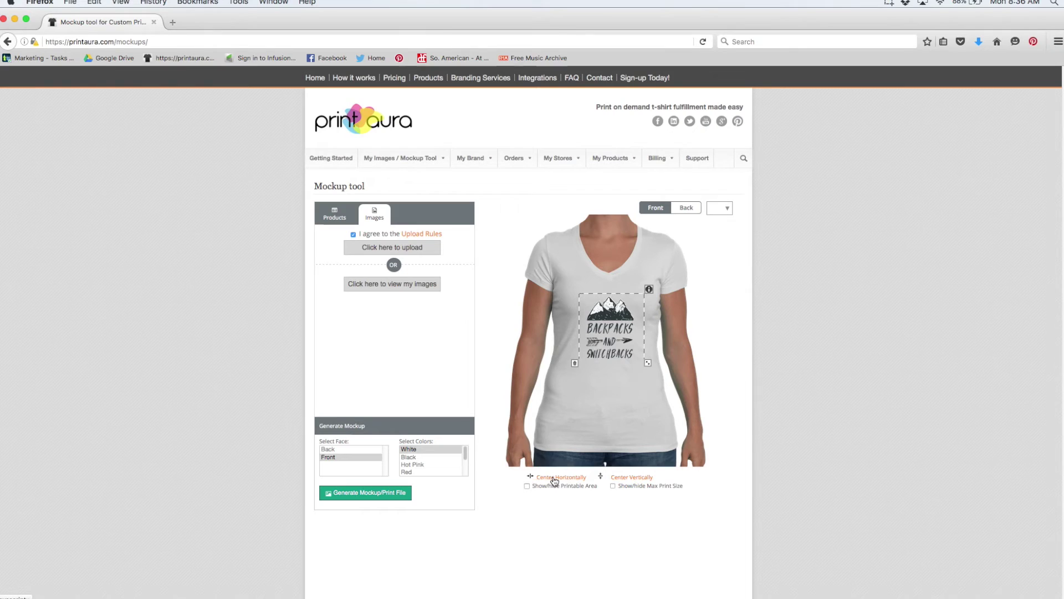
click(632, 478)
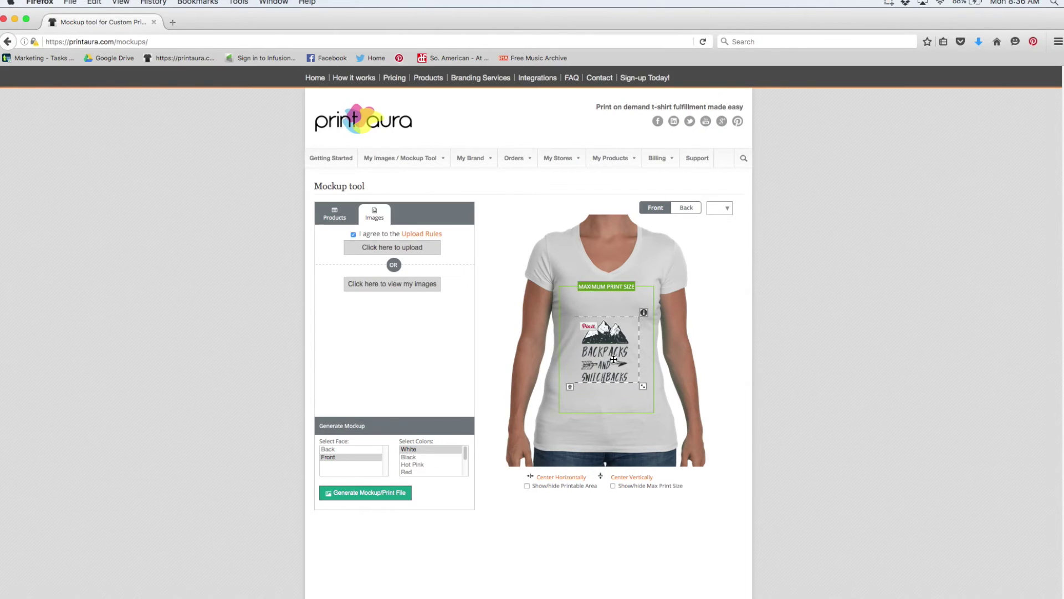
drag(614, 359, 615, 330)
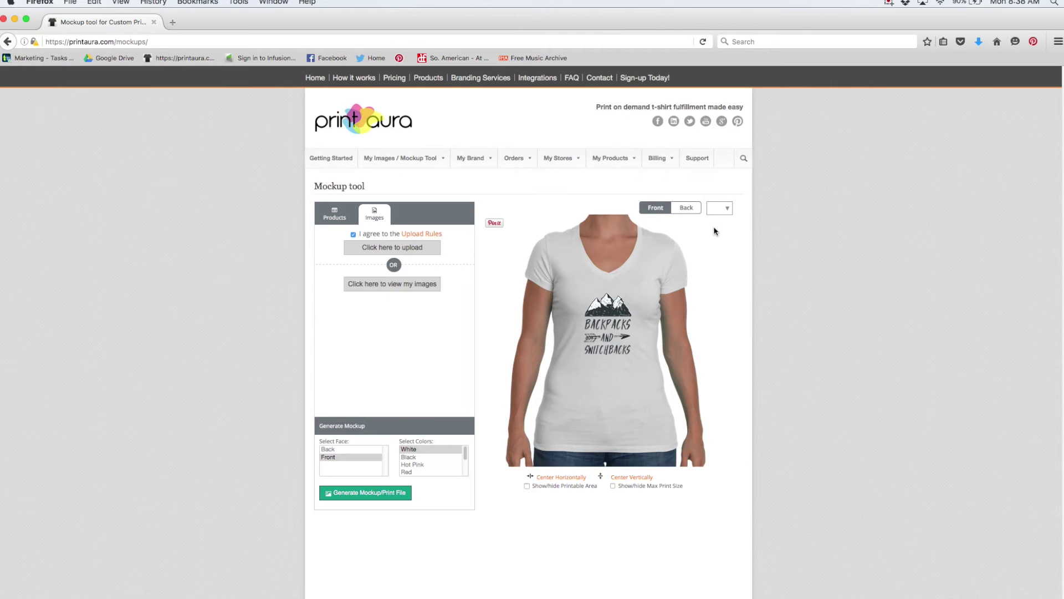
Preview the tee in Hot Pink, Tahiti Blue, Midnight Navy and Heather Grey, ending on Tahiti Blue
click(730, 207)
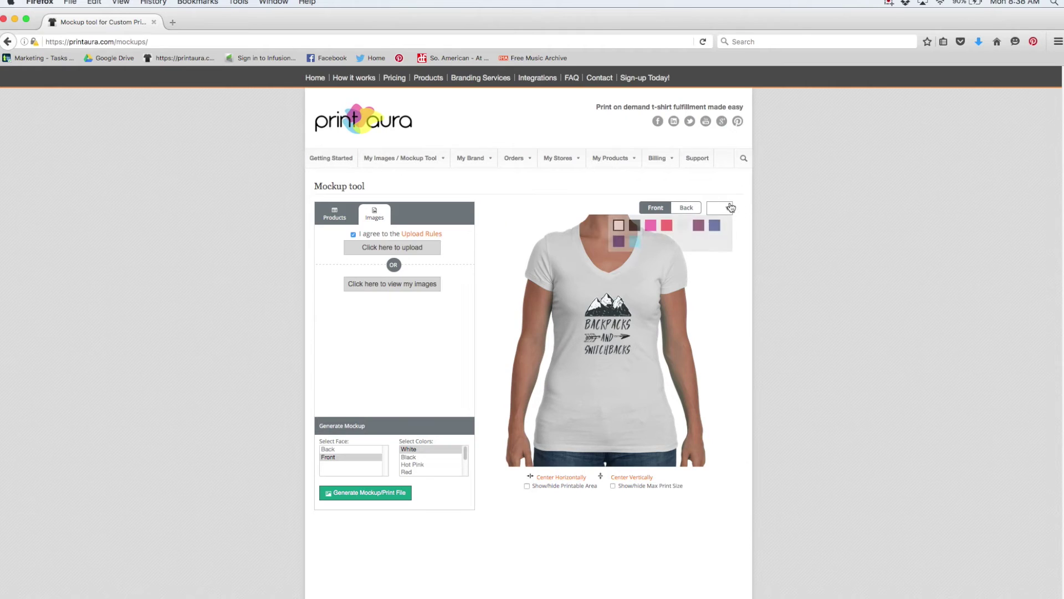
click(652, 225)
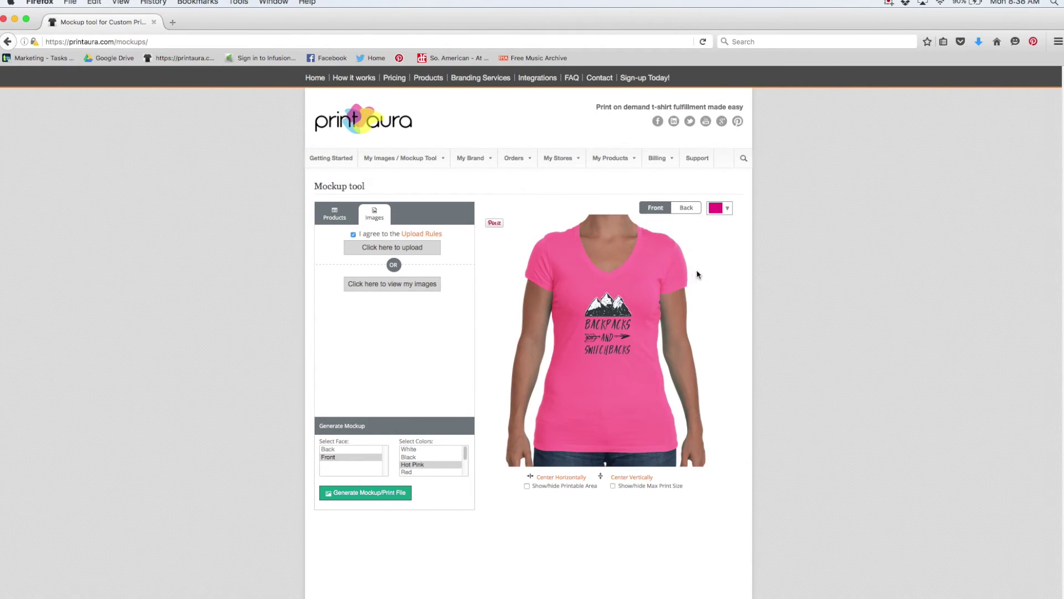
click(727, 208)
click(635, 241)
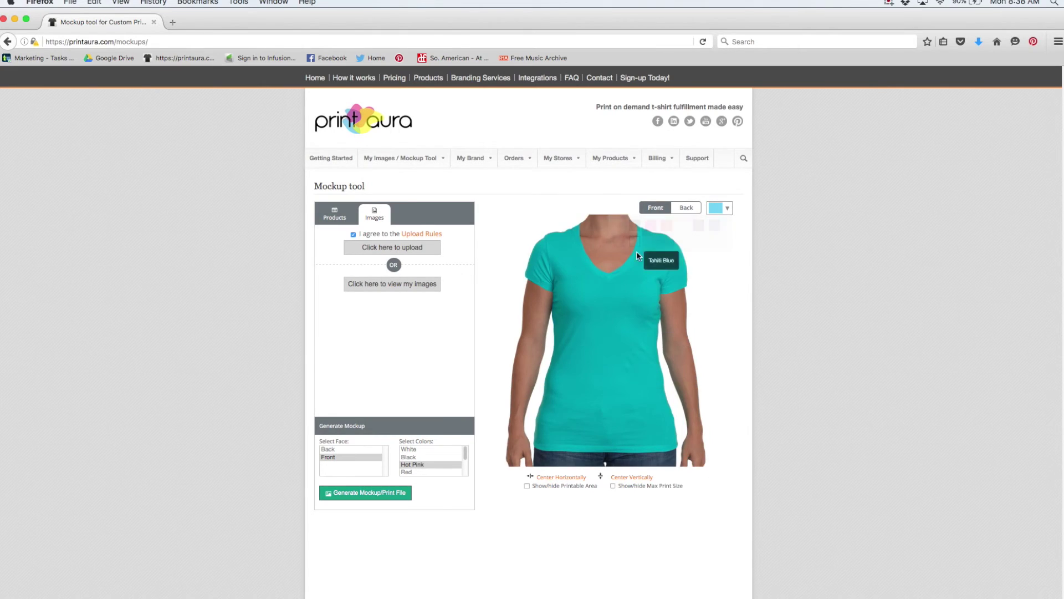
click(727, 209)
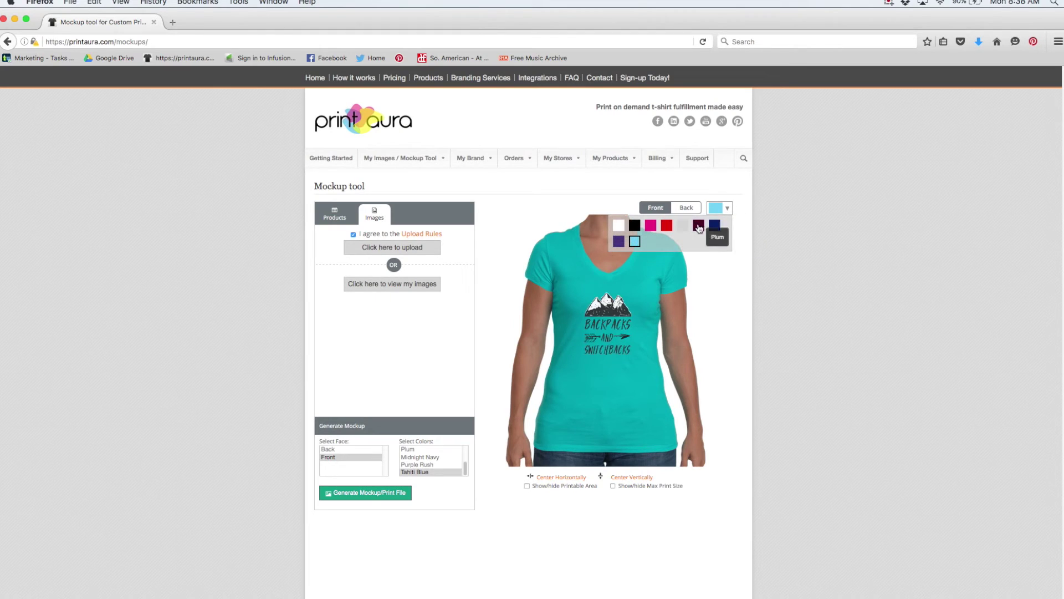
click(714, 225)
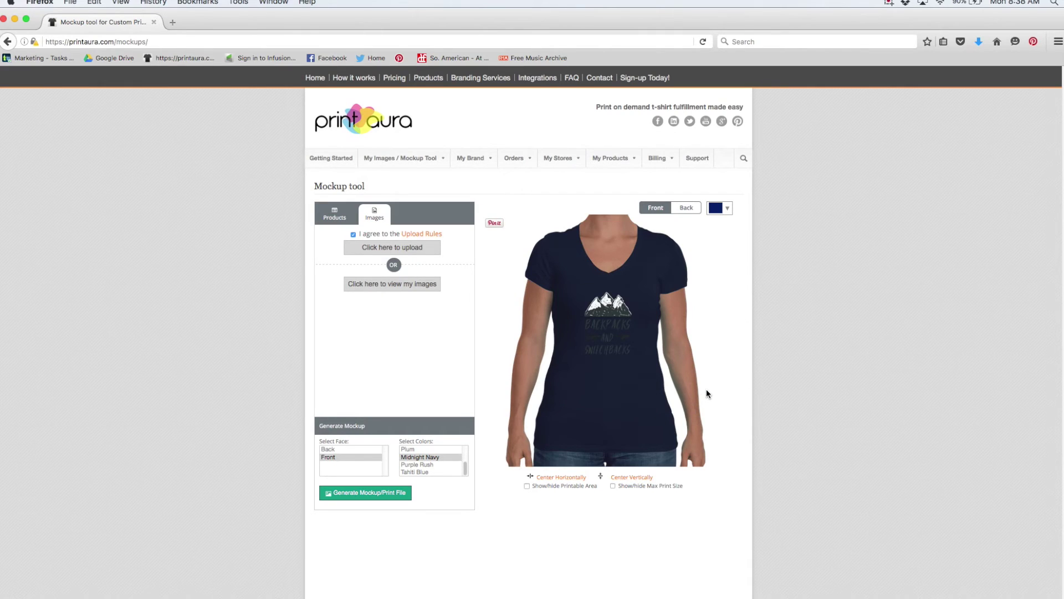
click(728, 213)
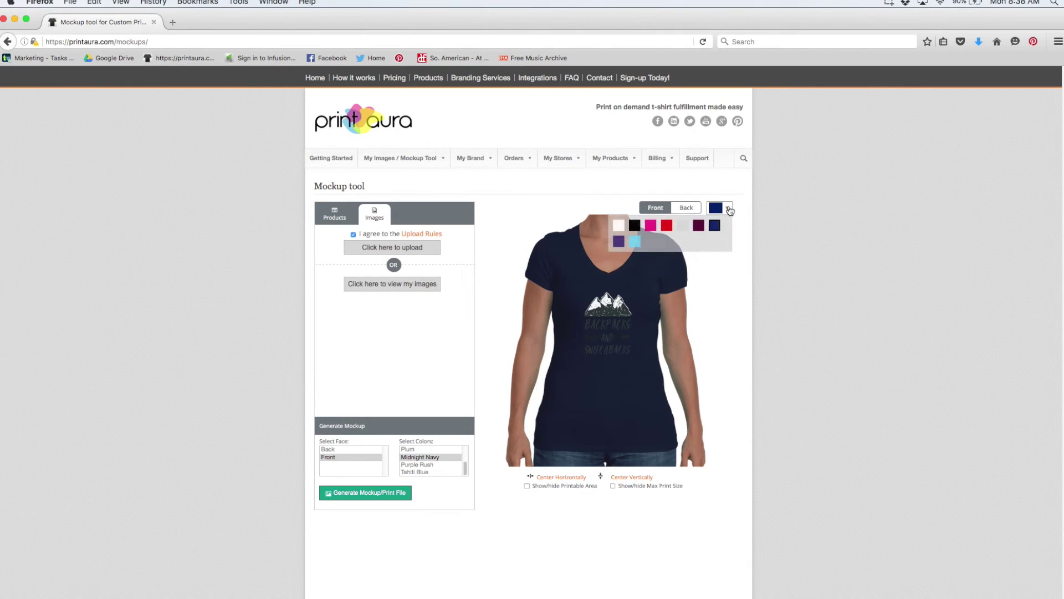
click(683, 224)
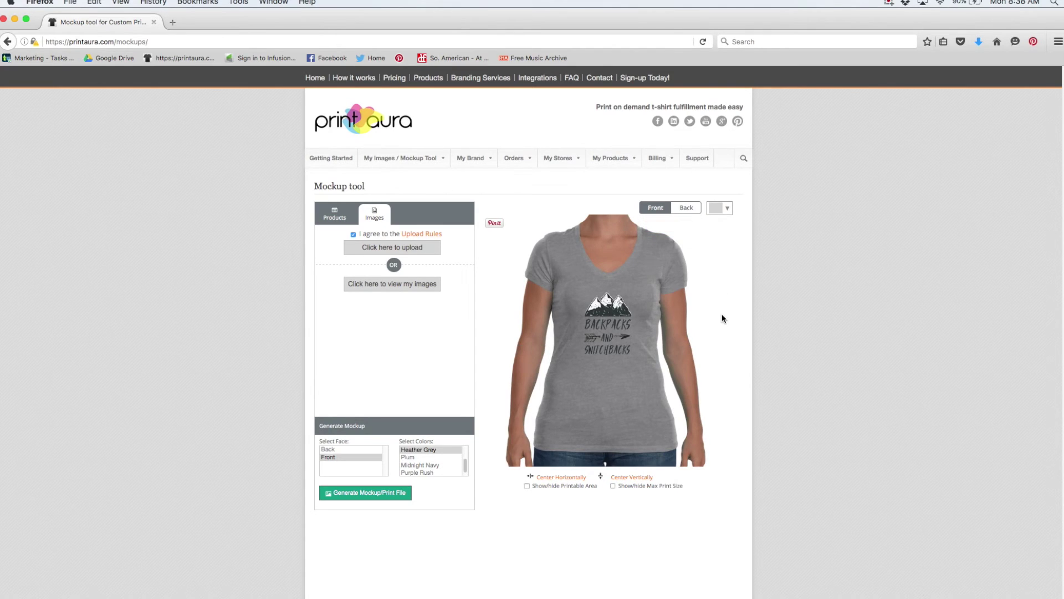
click(727, 208)
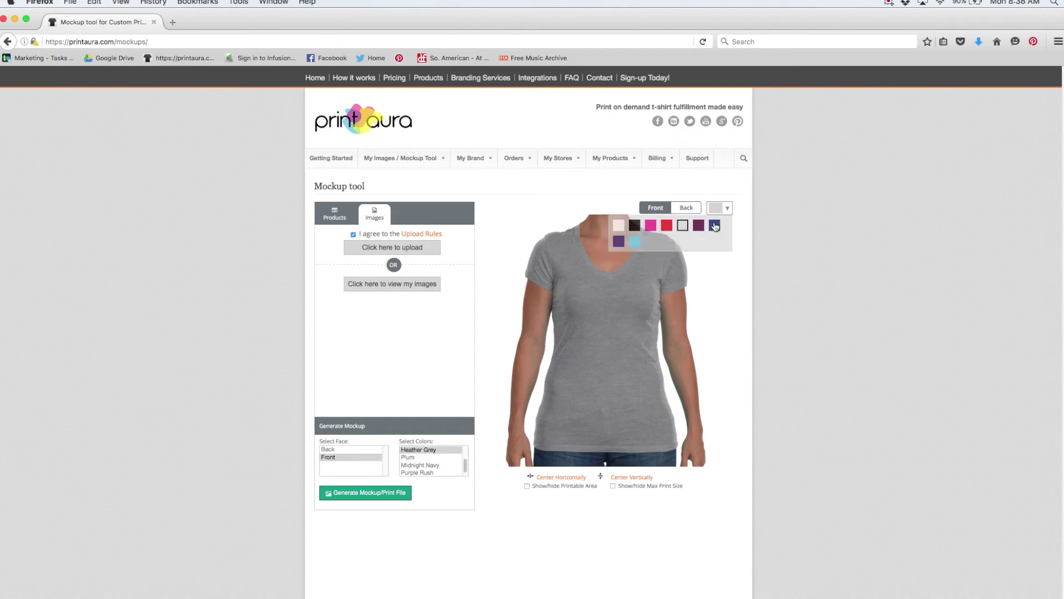
click(635, 241)
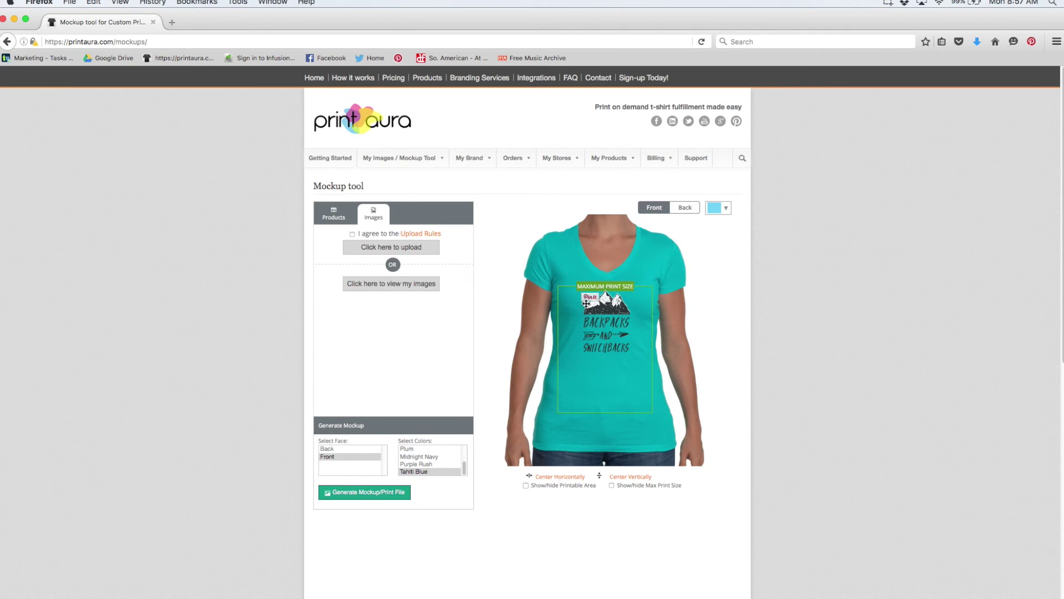
Select White in the Generate Mockup colour list
scroll(415, 457, down, 1)
scroll(414, 458, down, 1)
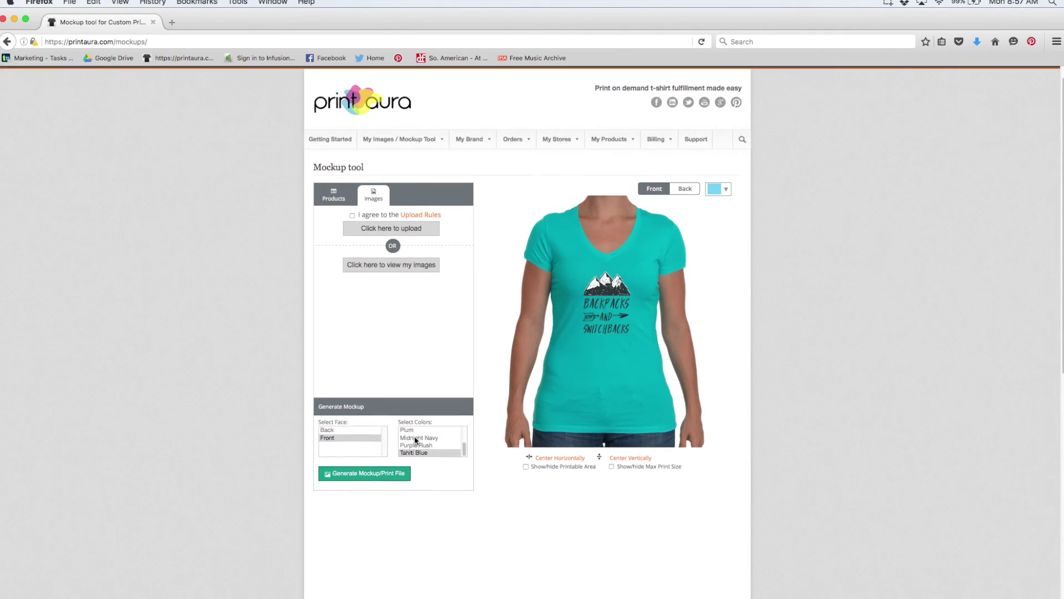
scroll(443, 448, up, 5)
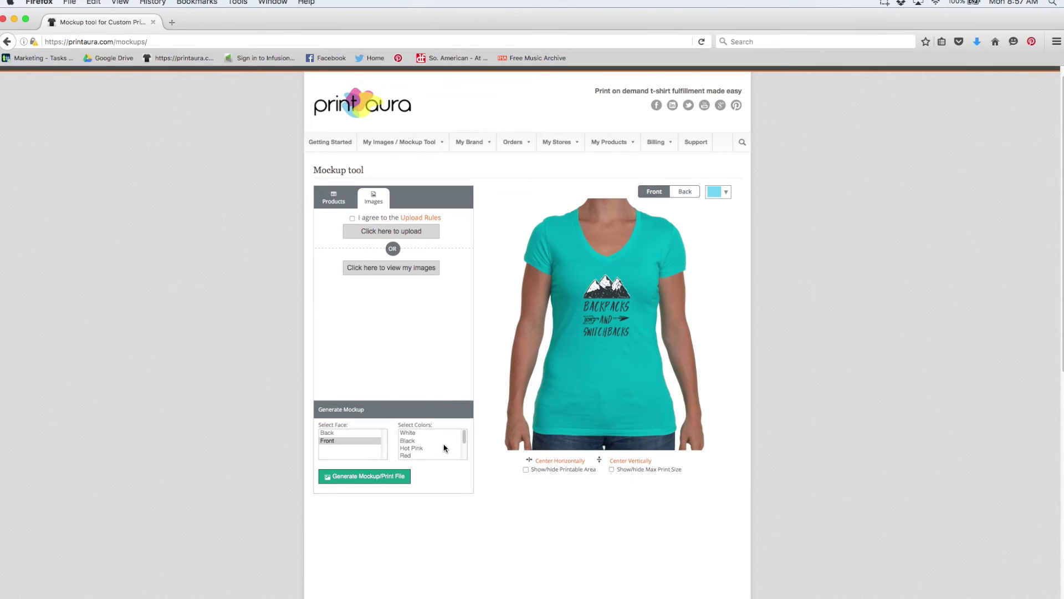
scroll(443, 447, down, 5)
click(441, 455)
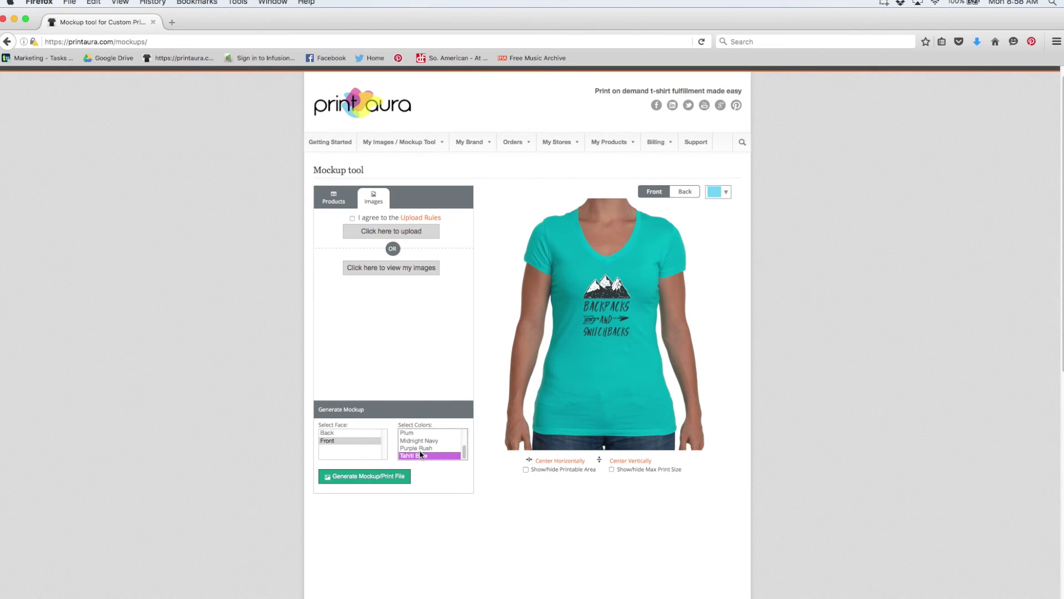
scroll(420, 450, up, 5)
click(408, 433)
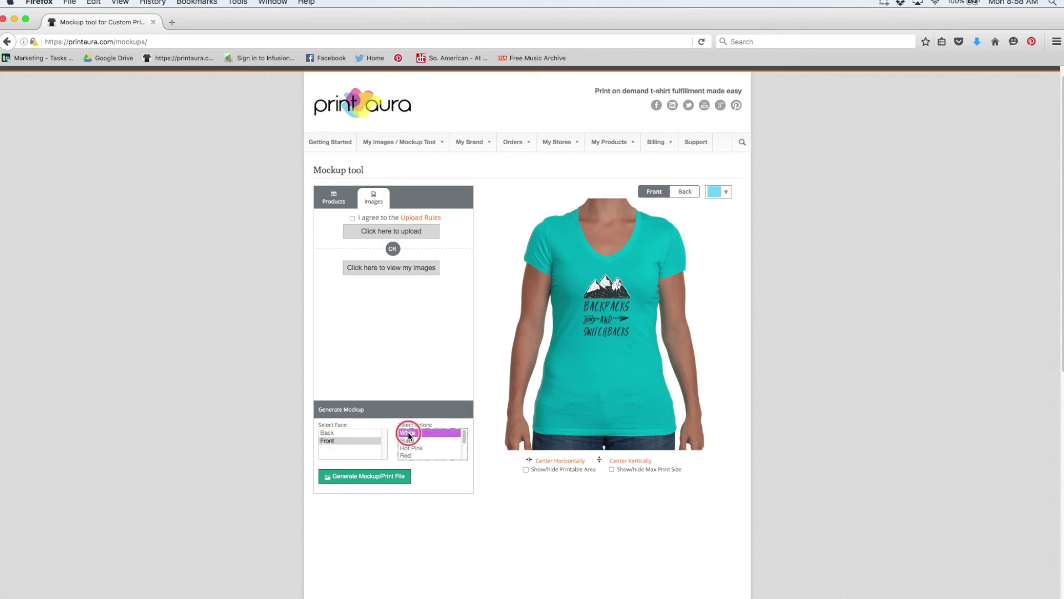
Add Tahiti Blue alongside White and generate the mockups and print file
scroll(420, 443, down, 5)
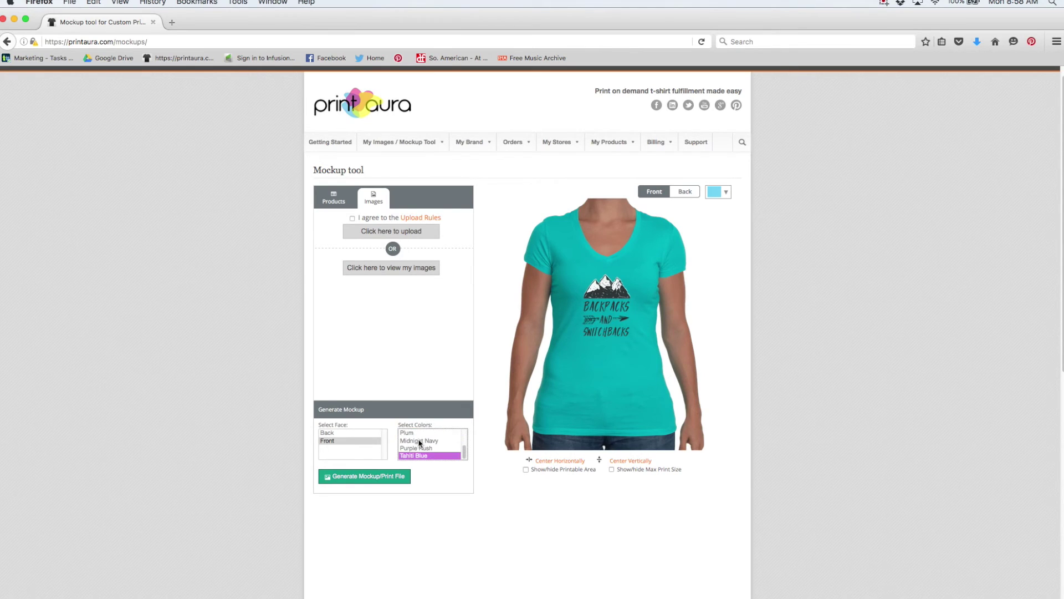
scroll(420, 442, up, 5)
scroll(414, 435, up, 1)
drag(462, 455, 466, 468)
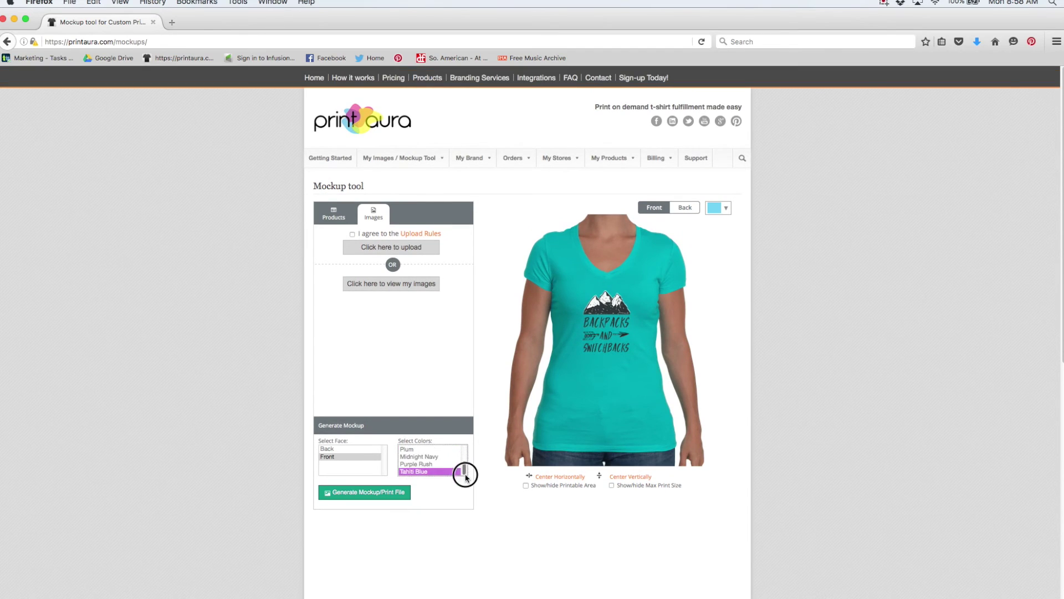
click(432, 471)
click(363, 493)
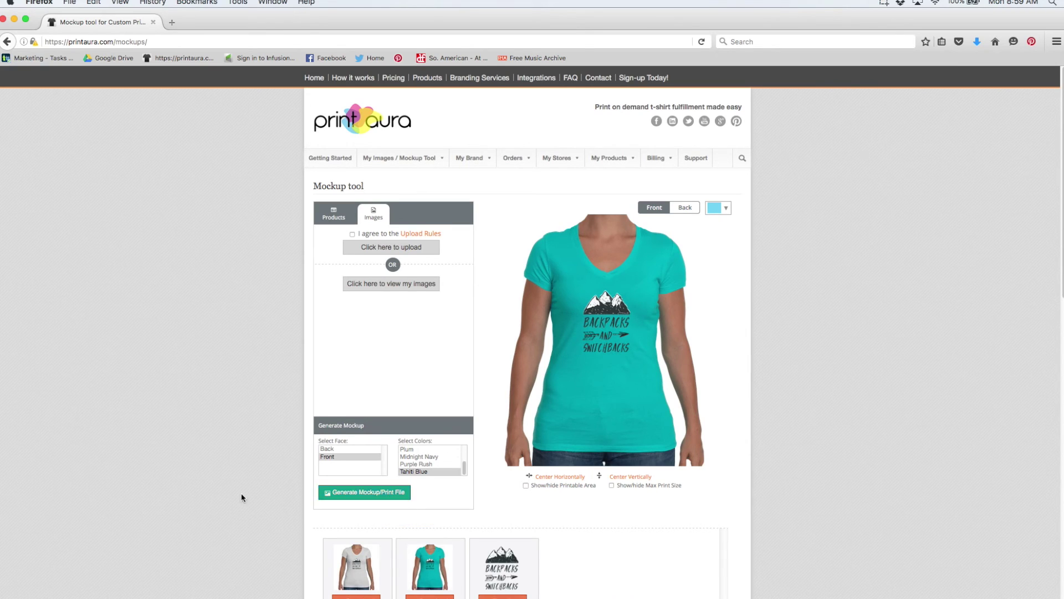
Save the generated white V-neck tee mockup to My Images
scroll(266, 487, down, 4)
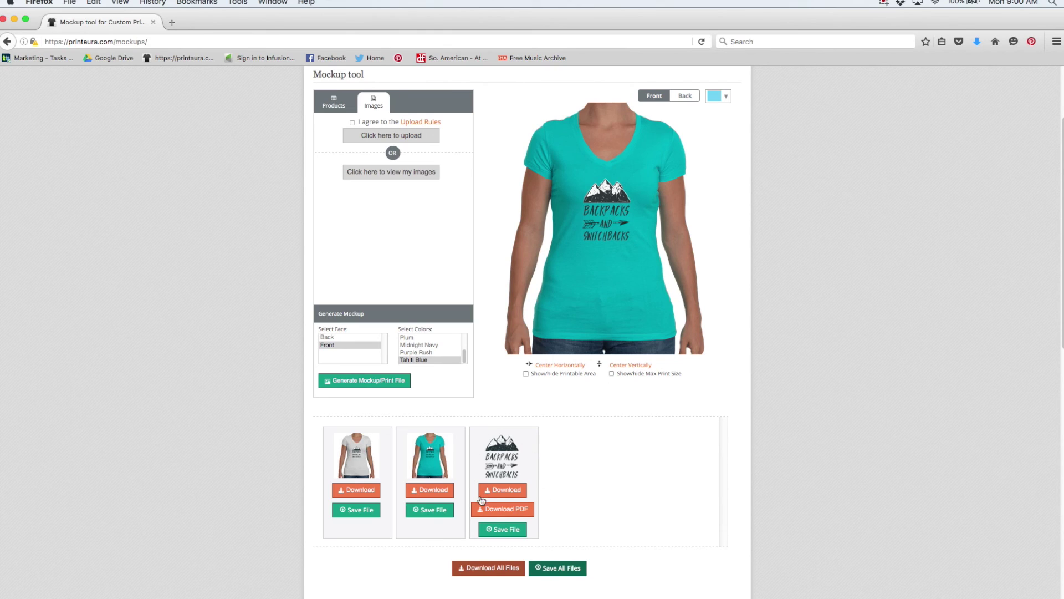
click(353, 511)
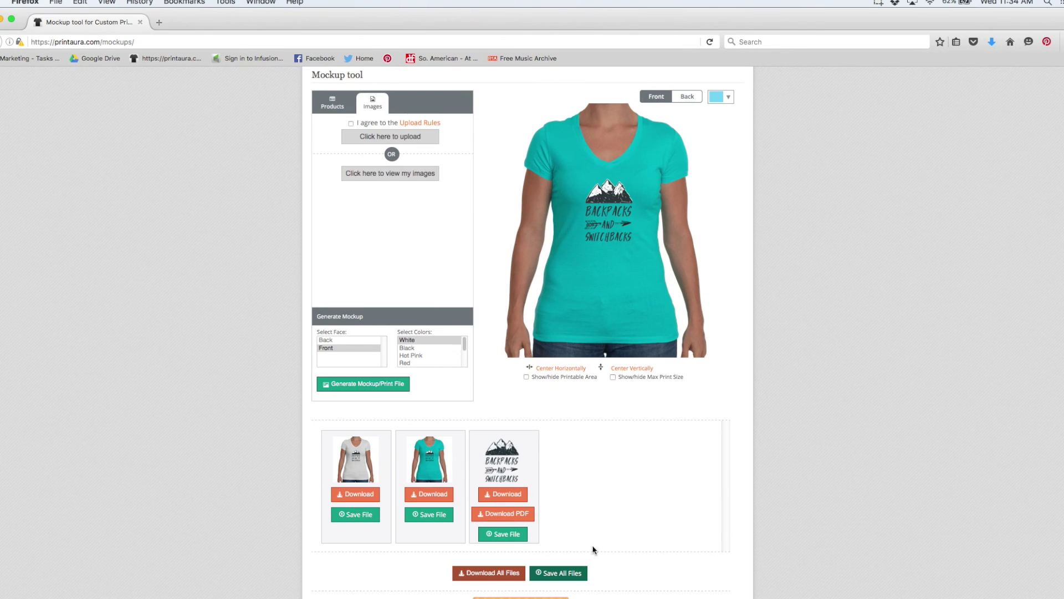
Save the Tahiti Blue V-neck tee mockup to My Images as well
scroll(593, 546, down, 3)
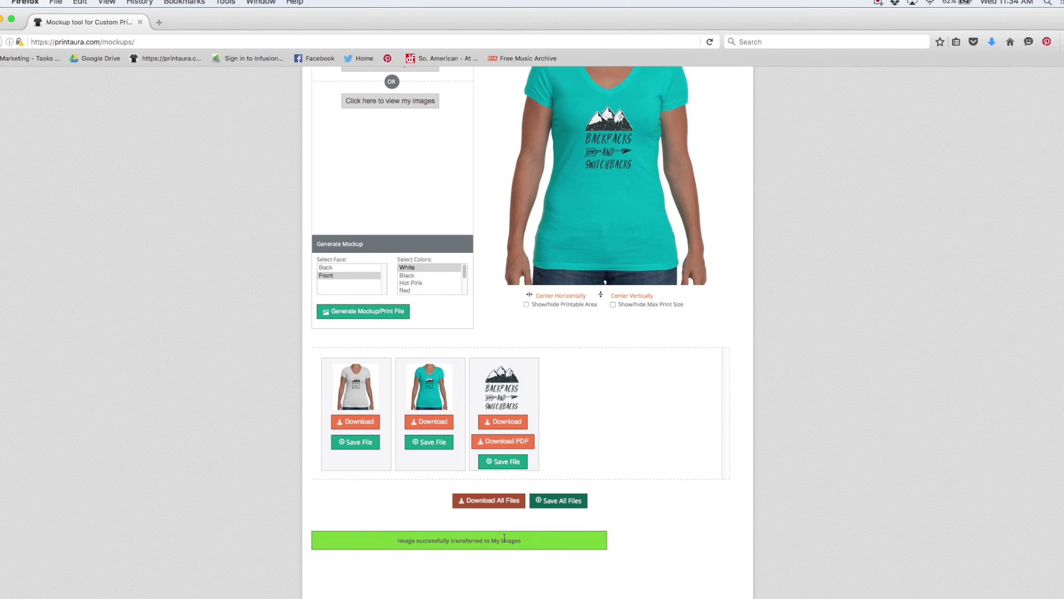
click(424, 442)
scroll(296, 458, up, 5)
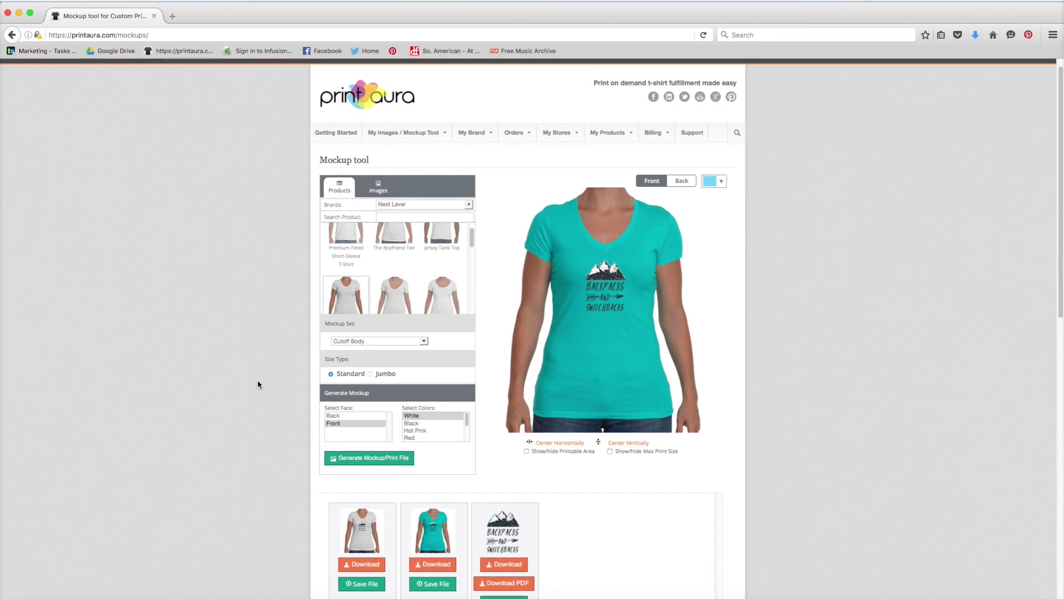
Go to the My Images page and view the saved Tahiti Blue and white V-neck mockups
mouse_move(388, 150)
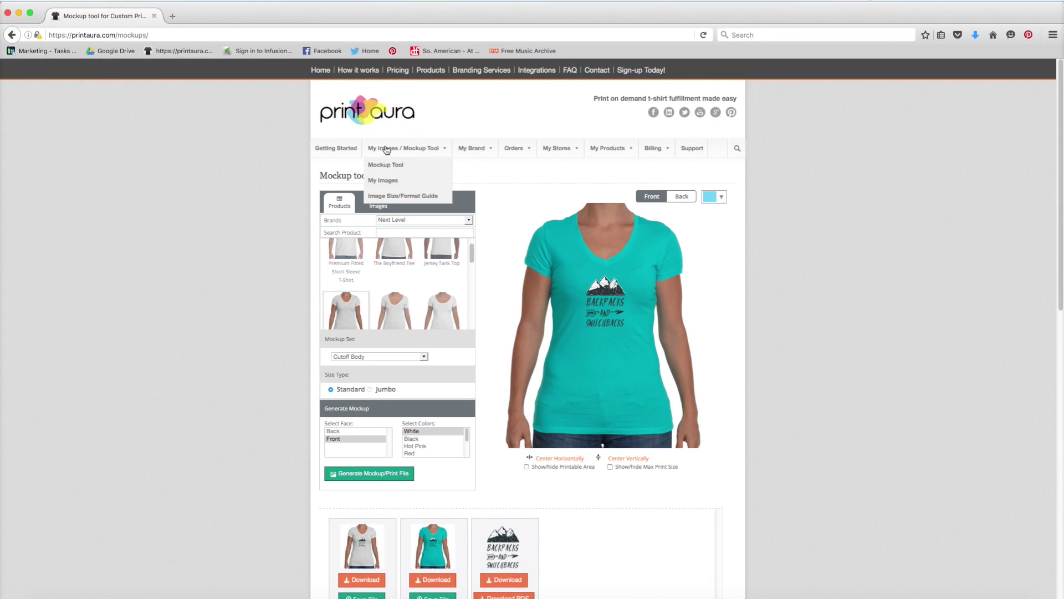
click(384, 182)
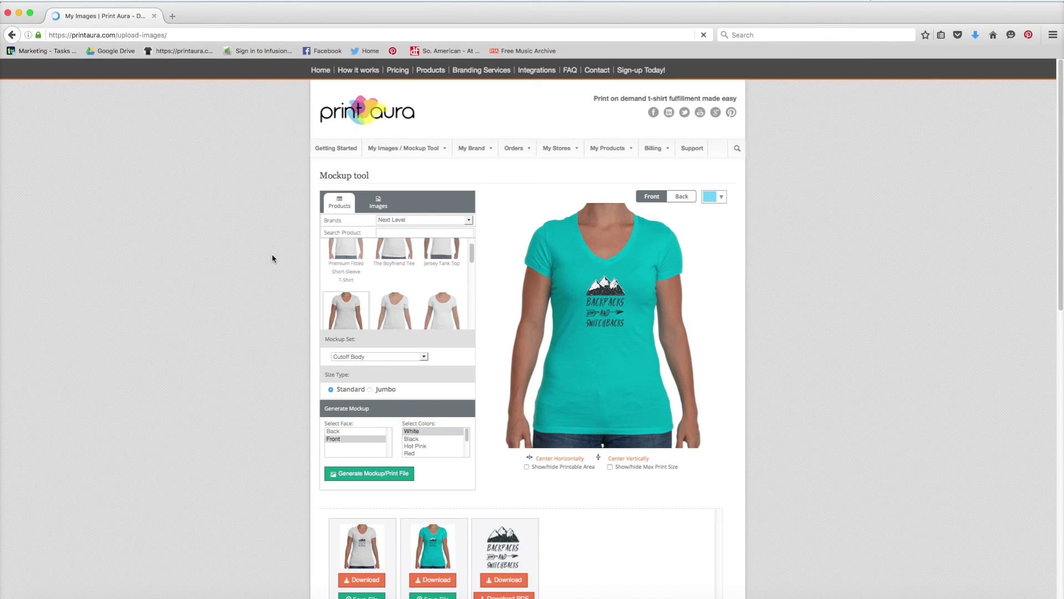
scroll(278, 338, down, 3)
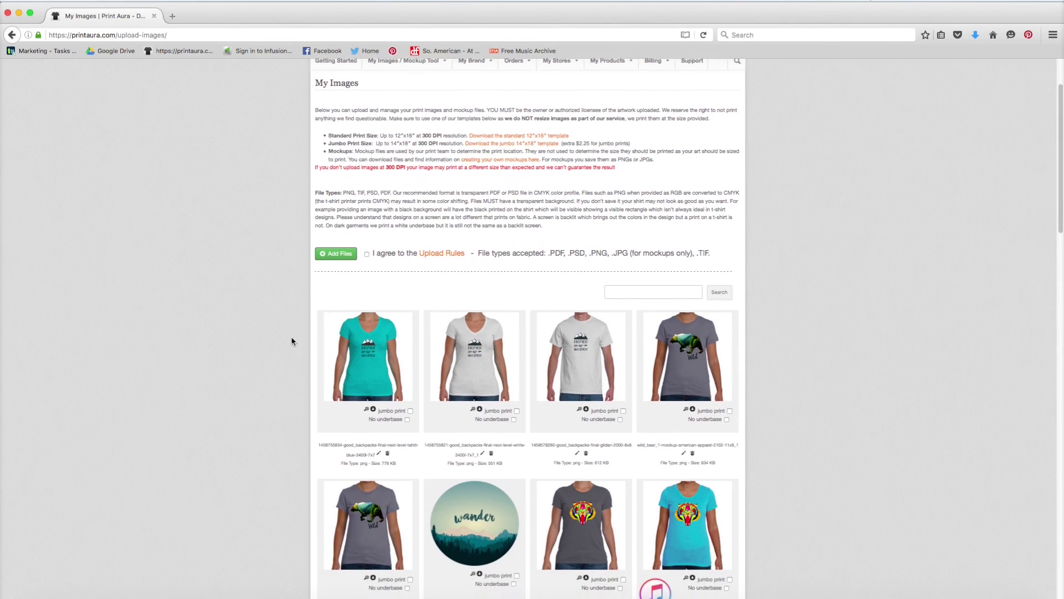